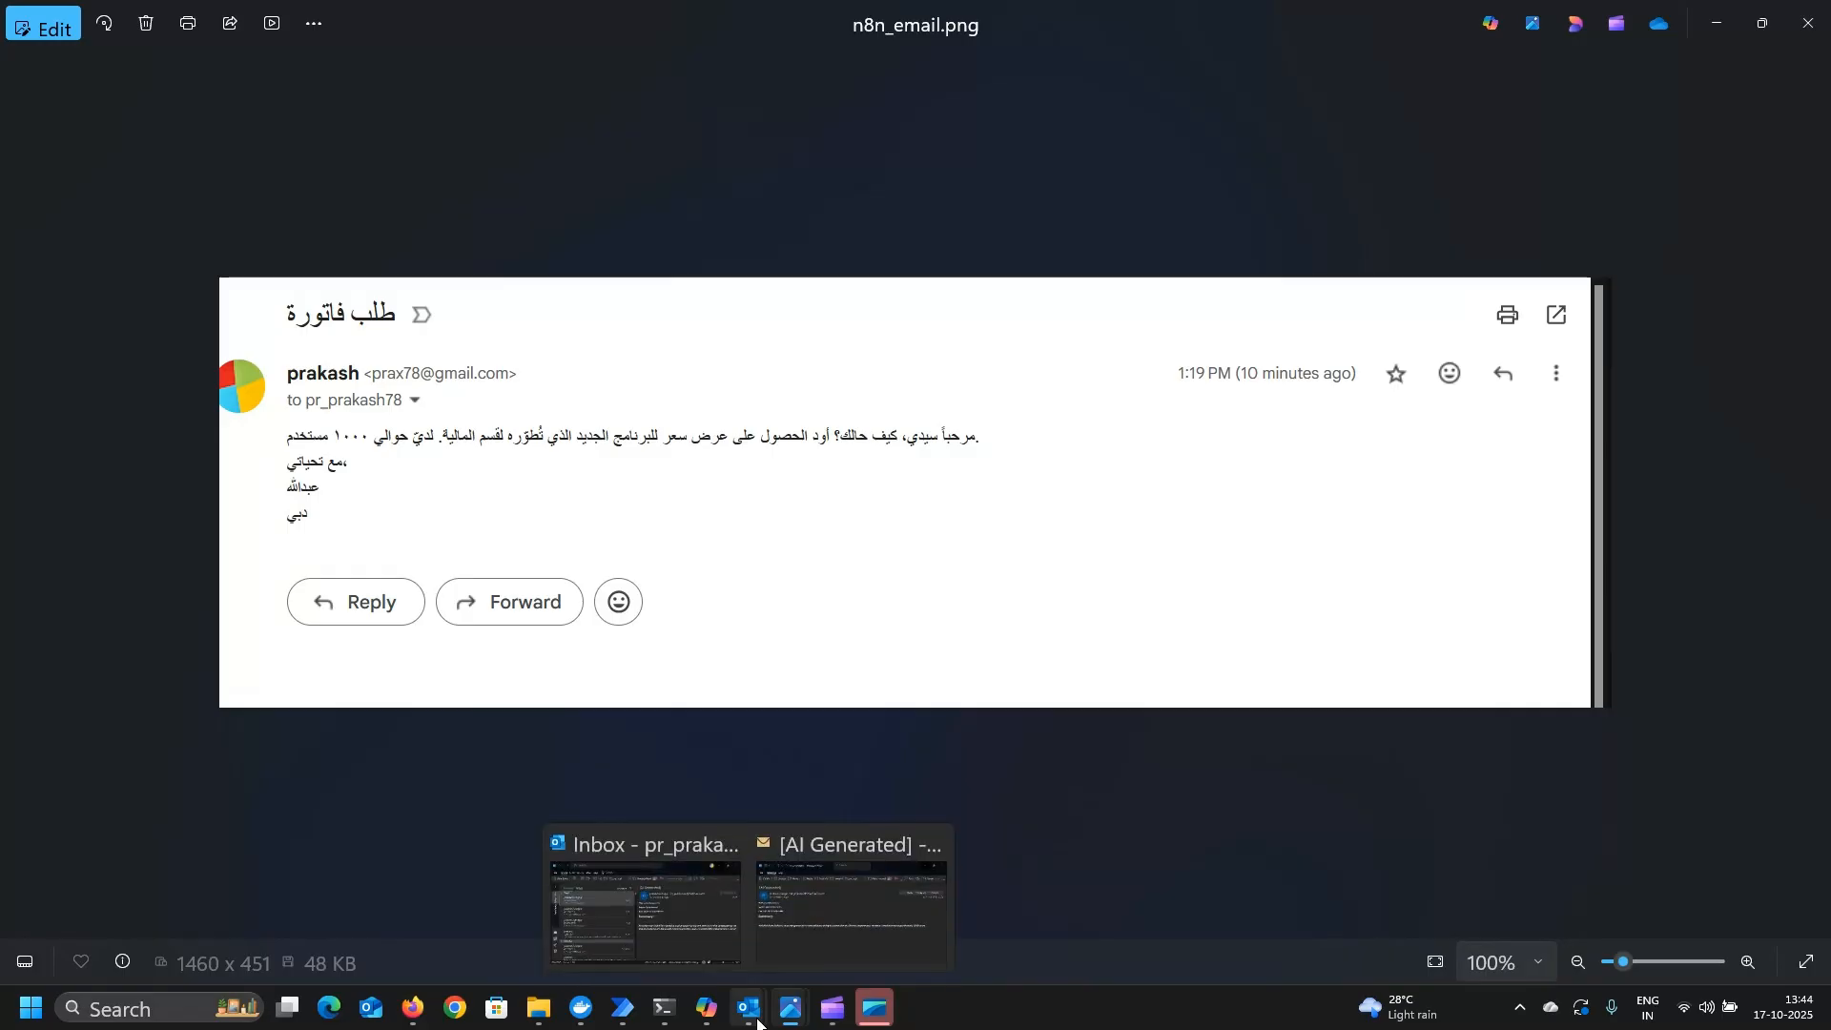
# - Switch to the Outlook inbox and review the summary in the newest [AI Generated] email
pyautogui.click(639, 906)
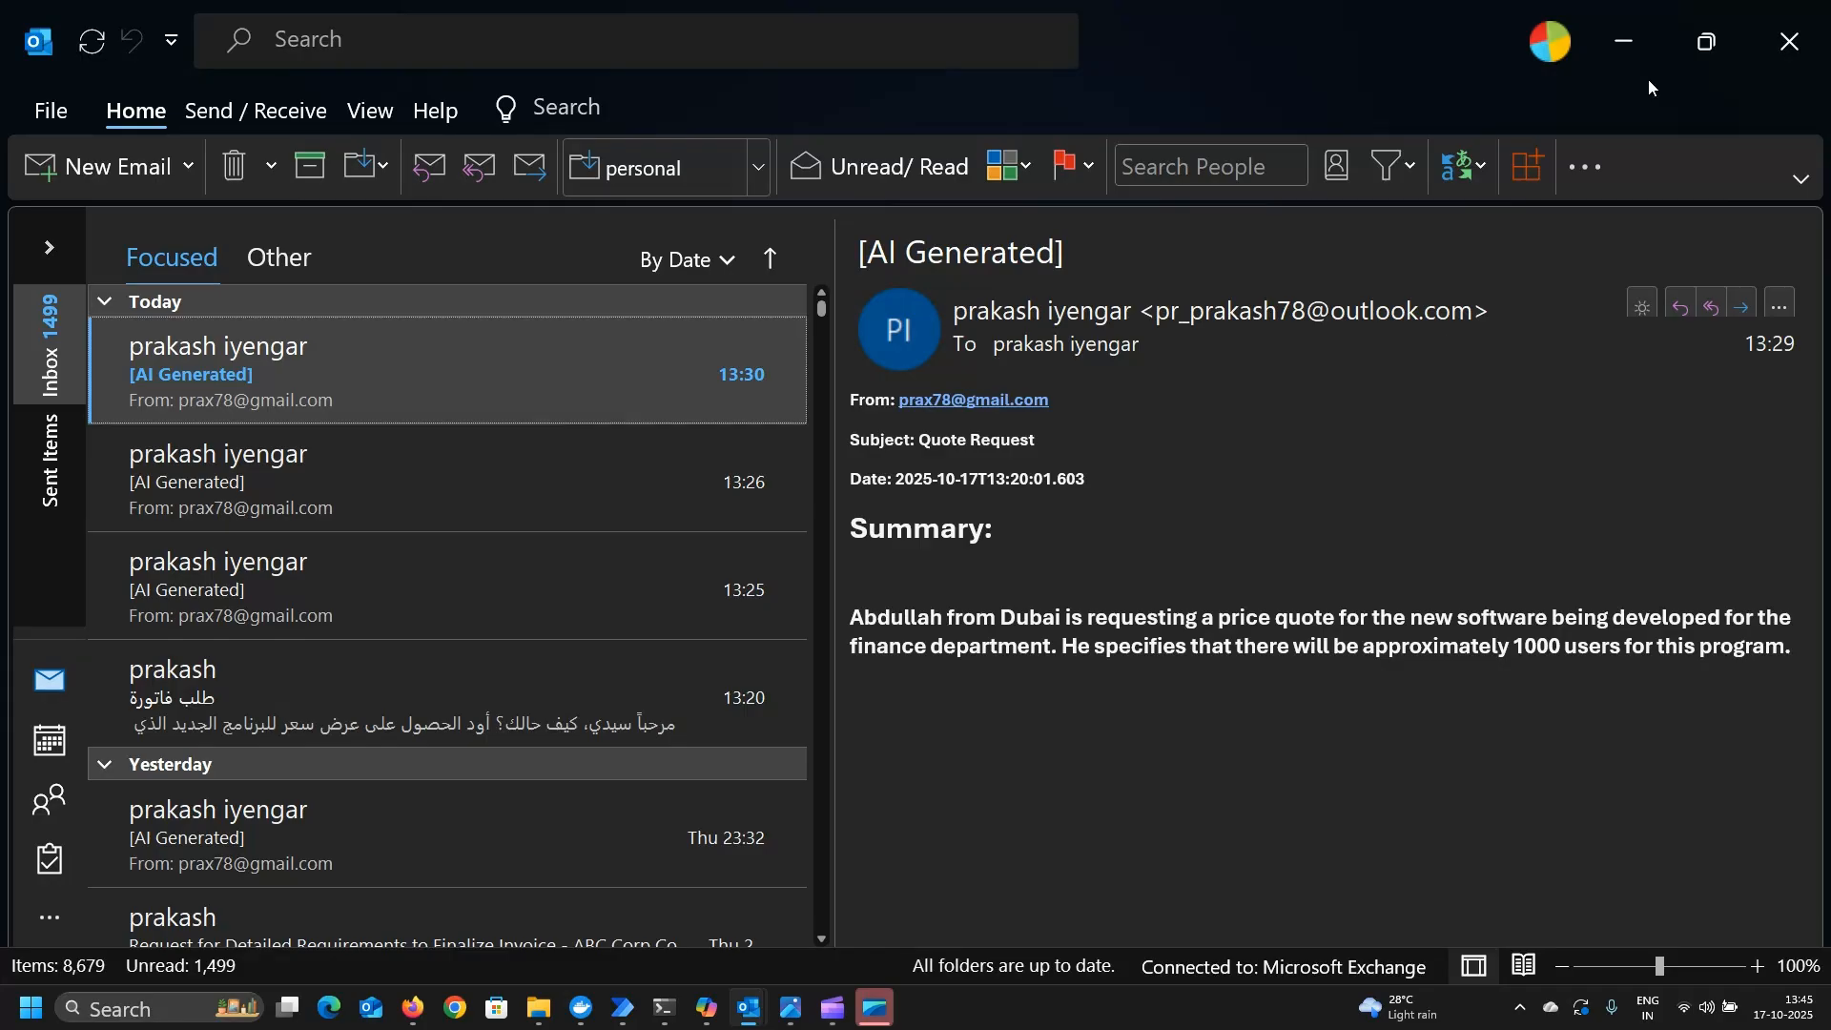
pyautogui.click(1630, 56)
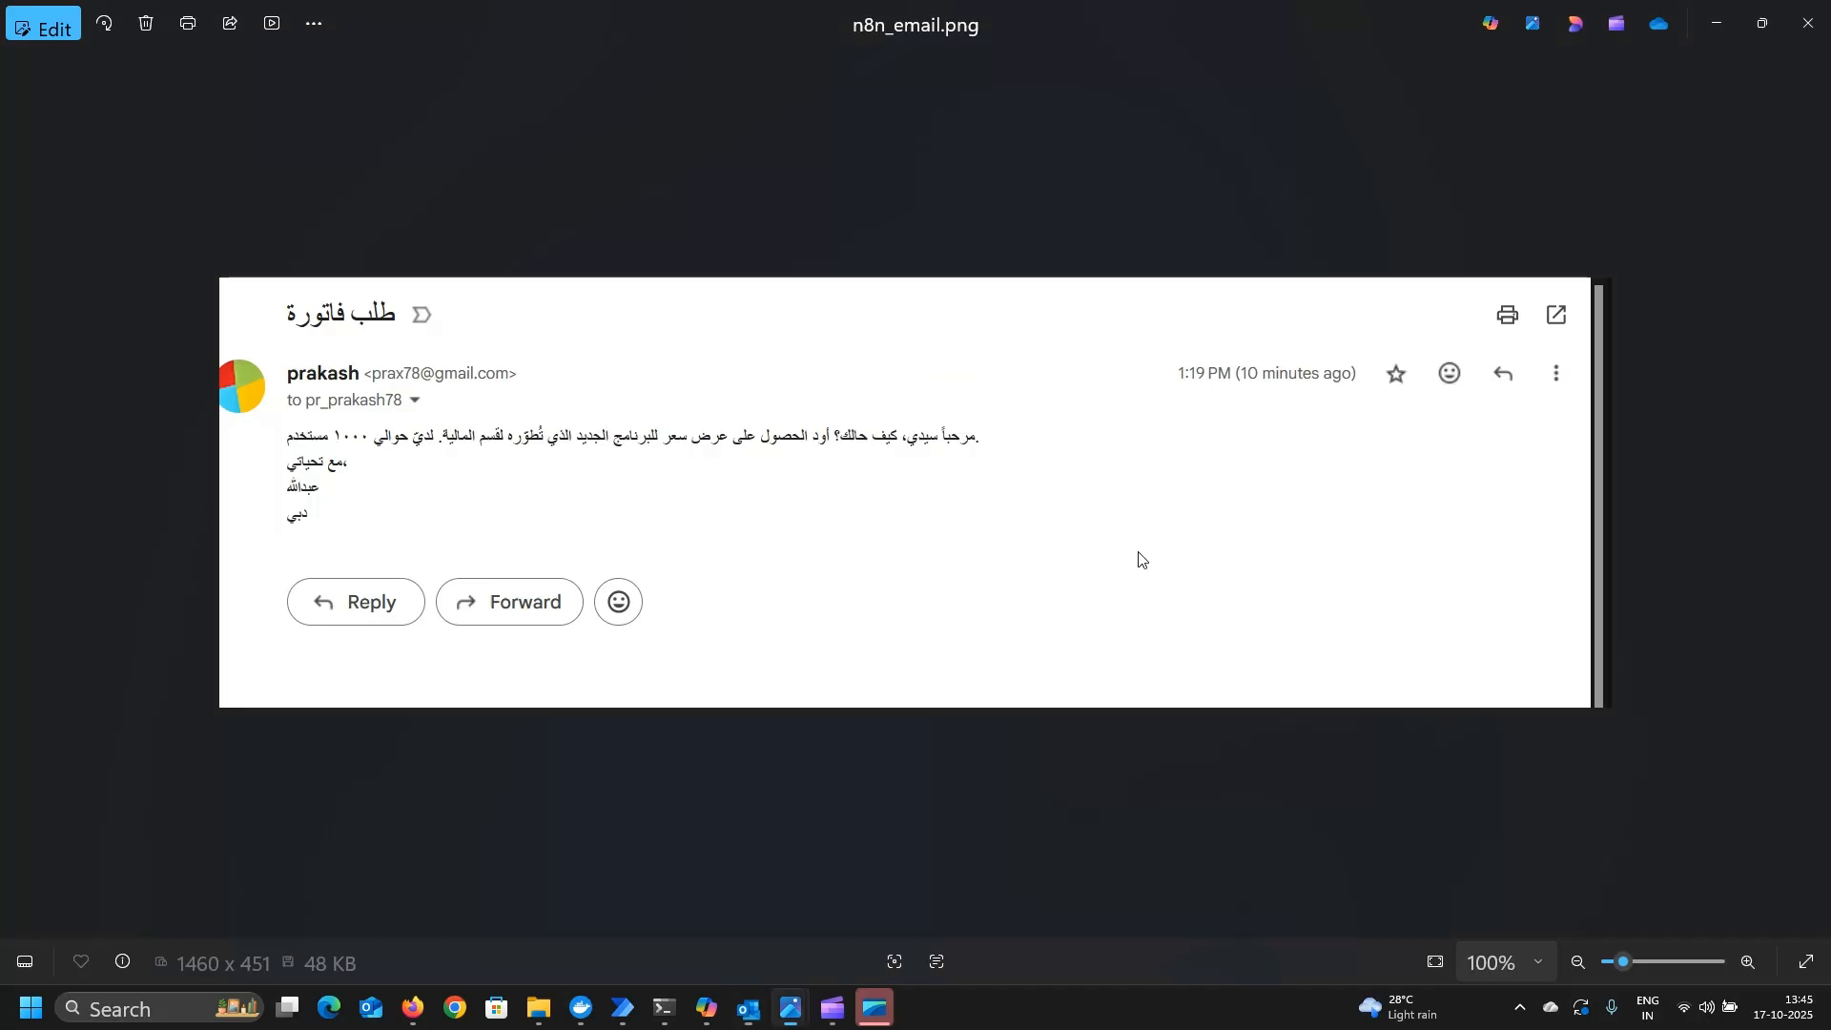
# - Bring up the Architecture diagram.png image in the photo viewer
pyautogui.click(838, 1016)
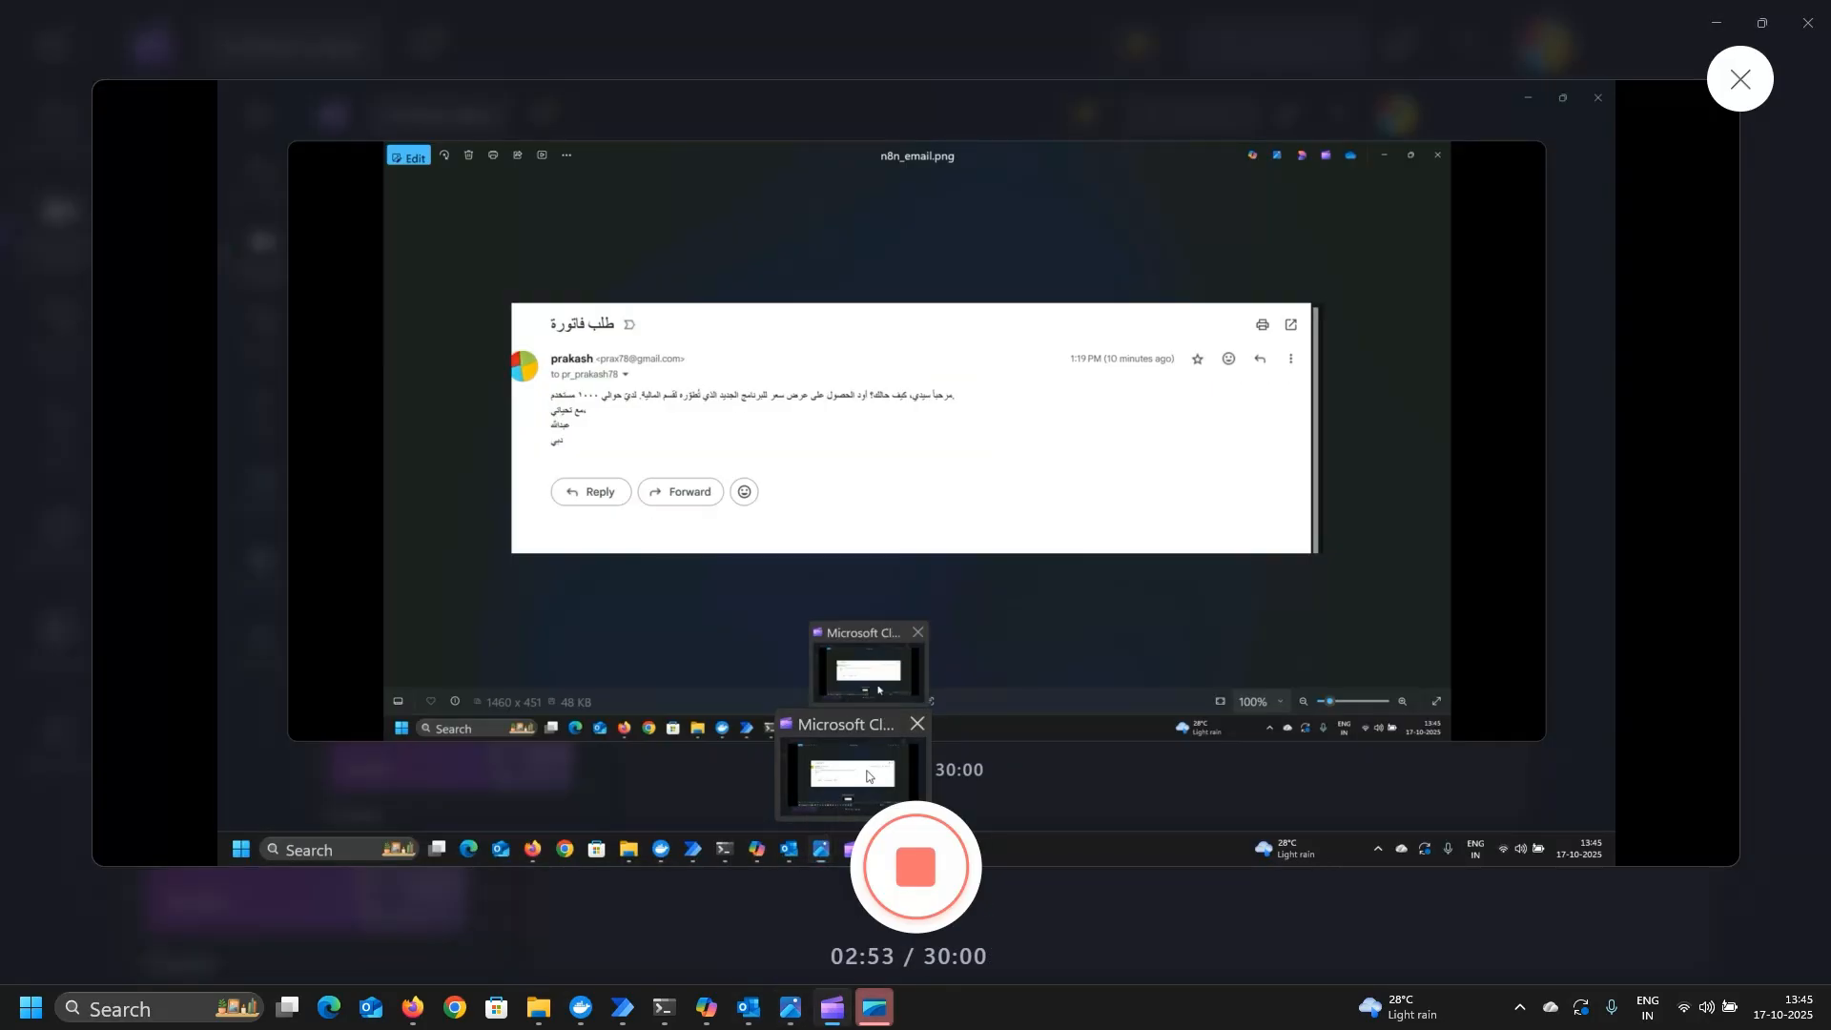
pyautogui.click(837, 1019)
pyautogui.moveTo(787, 1017)
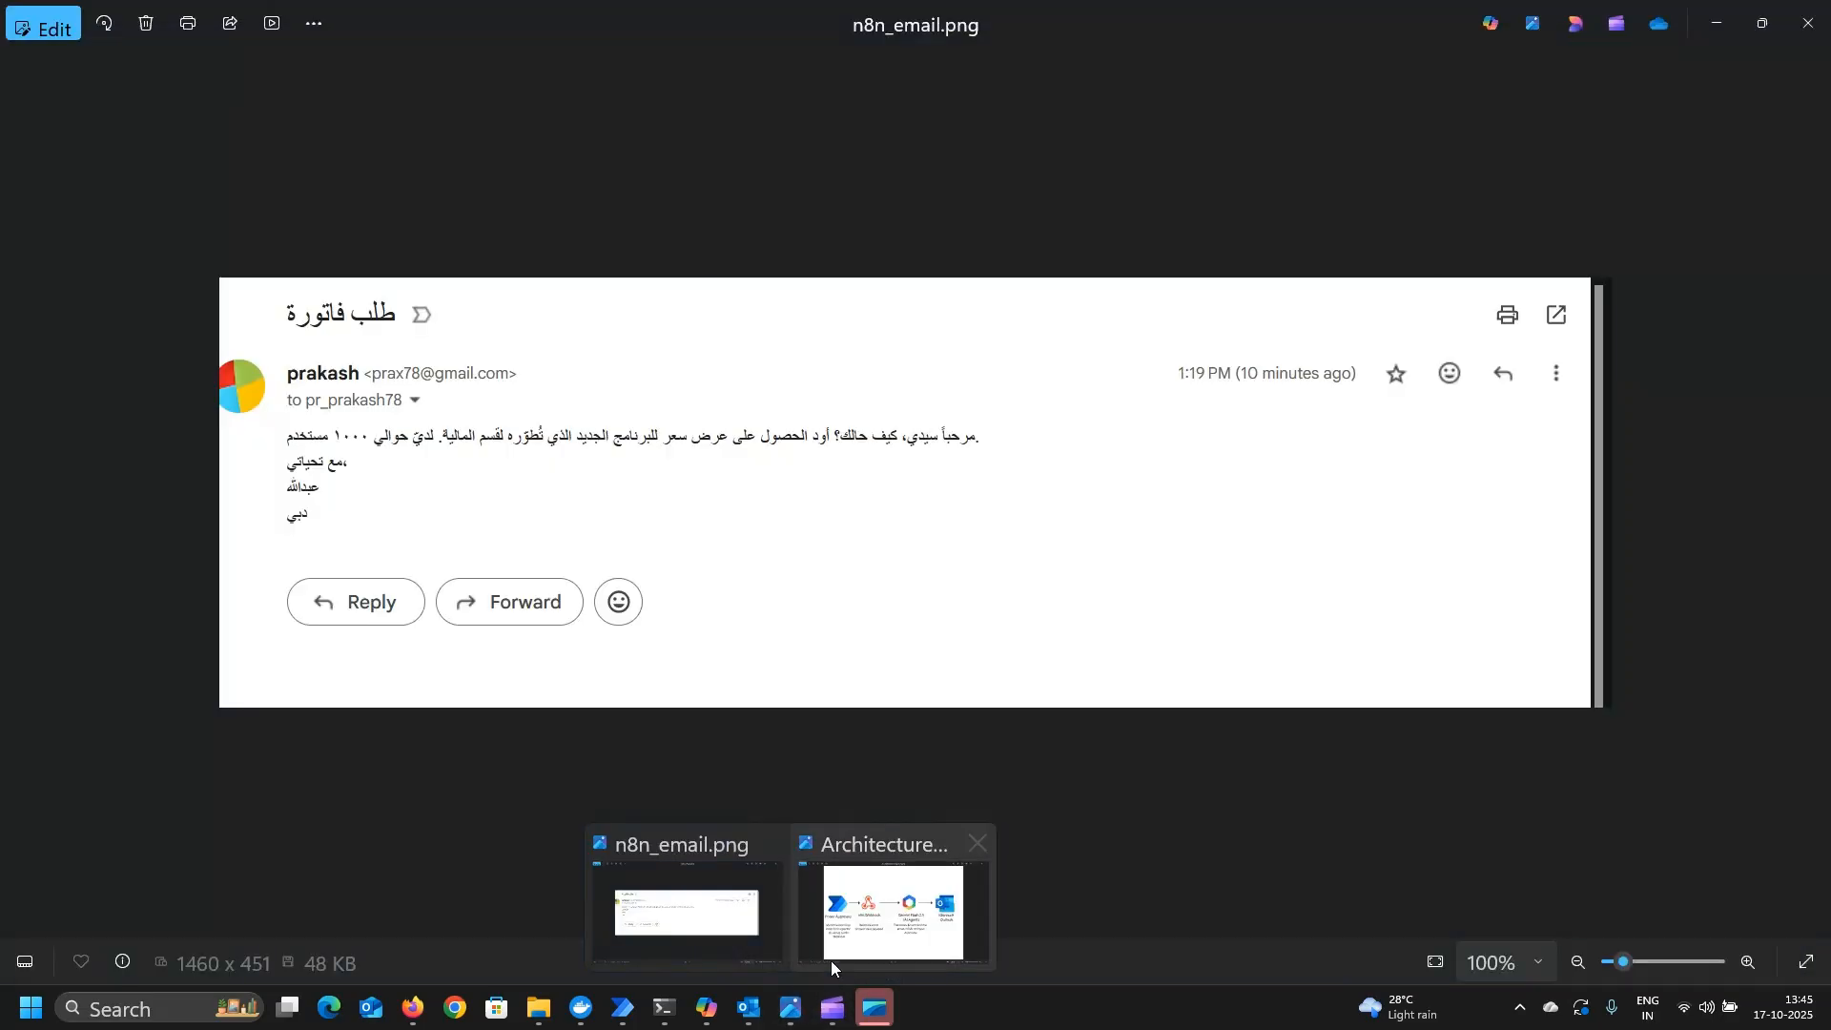
pyautogui.click(849, 937)
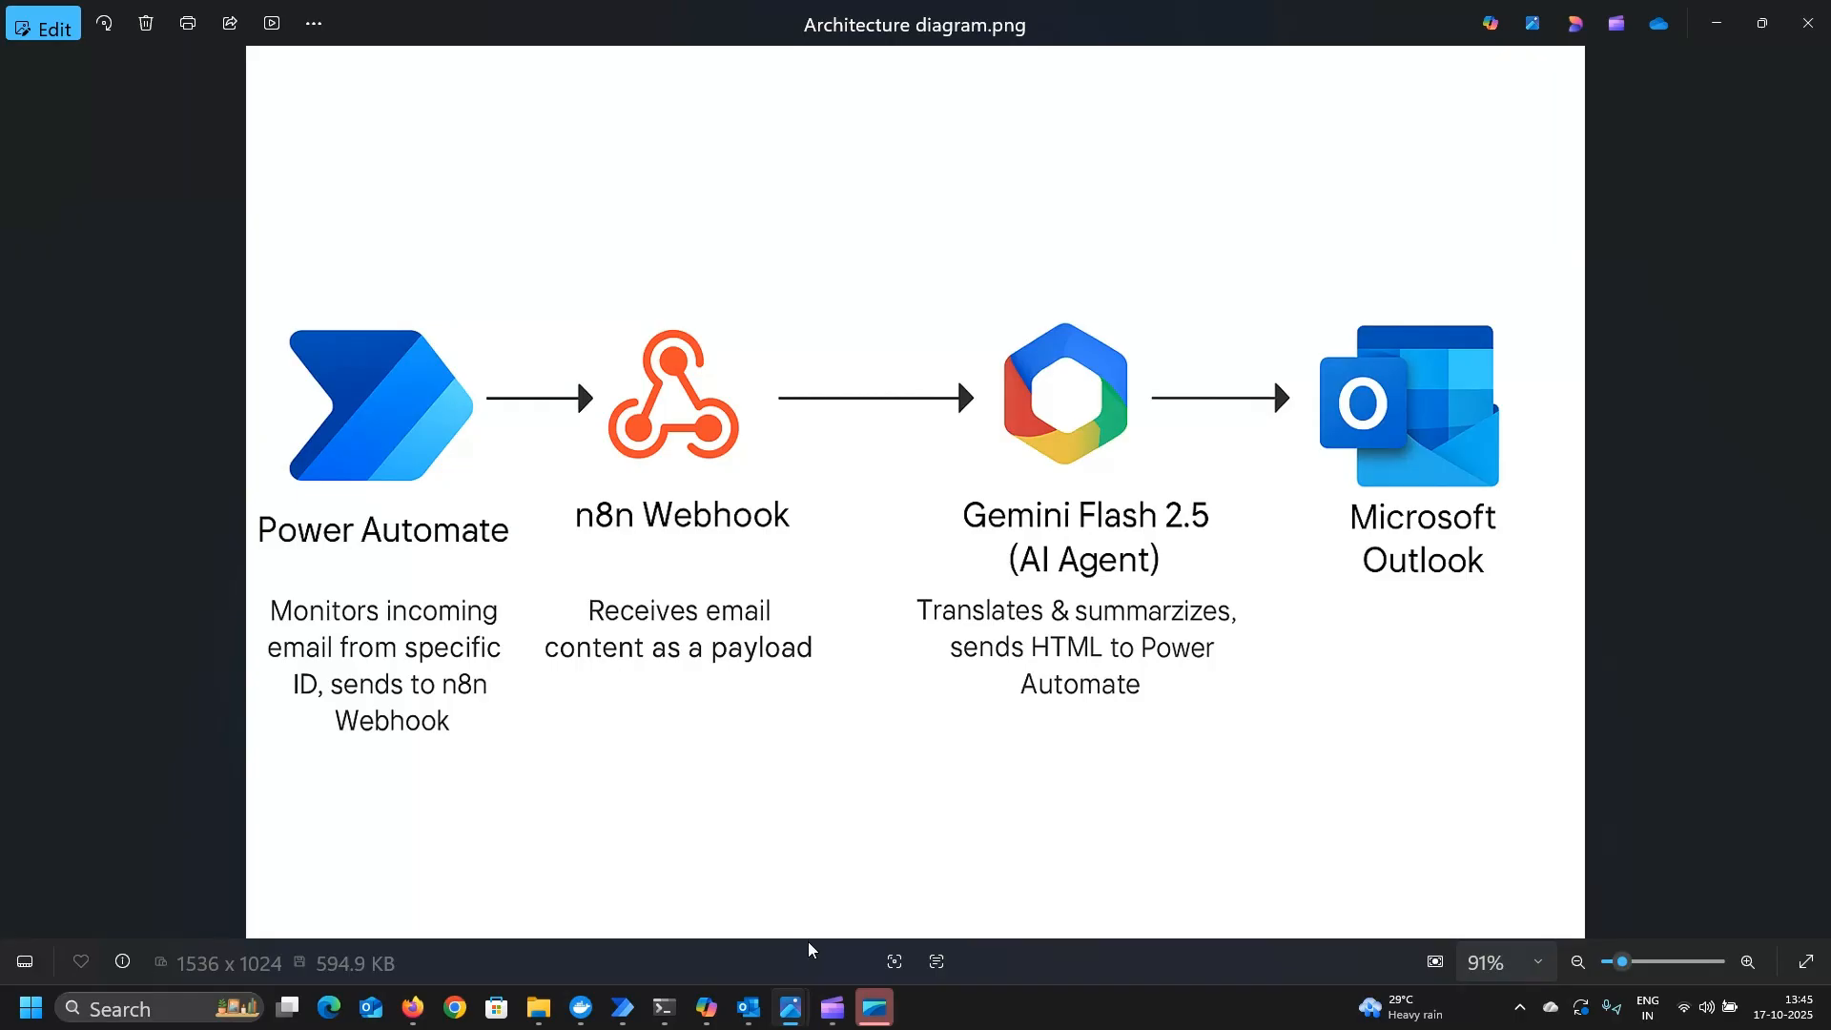
# - Switch to the trigger_email flow in Power Automate and inspect the settings of the Retrieve email messages from Outlook action without changing them
pyautogui.click(626, 1012)
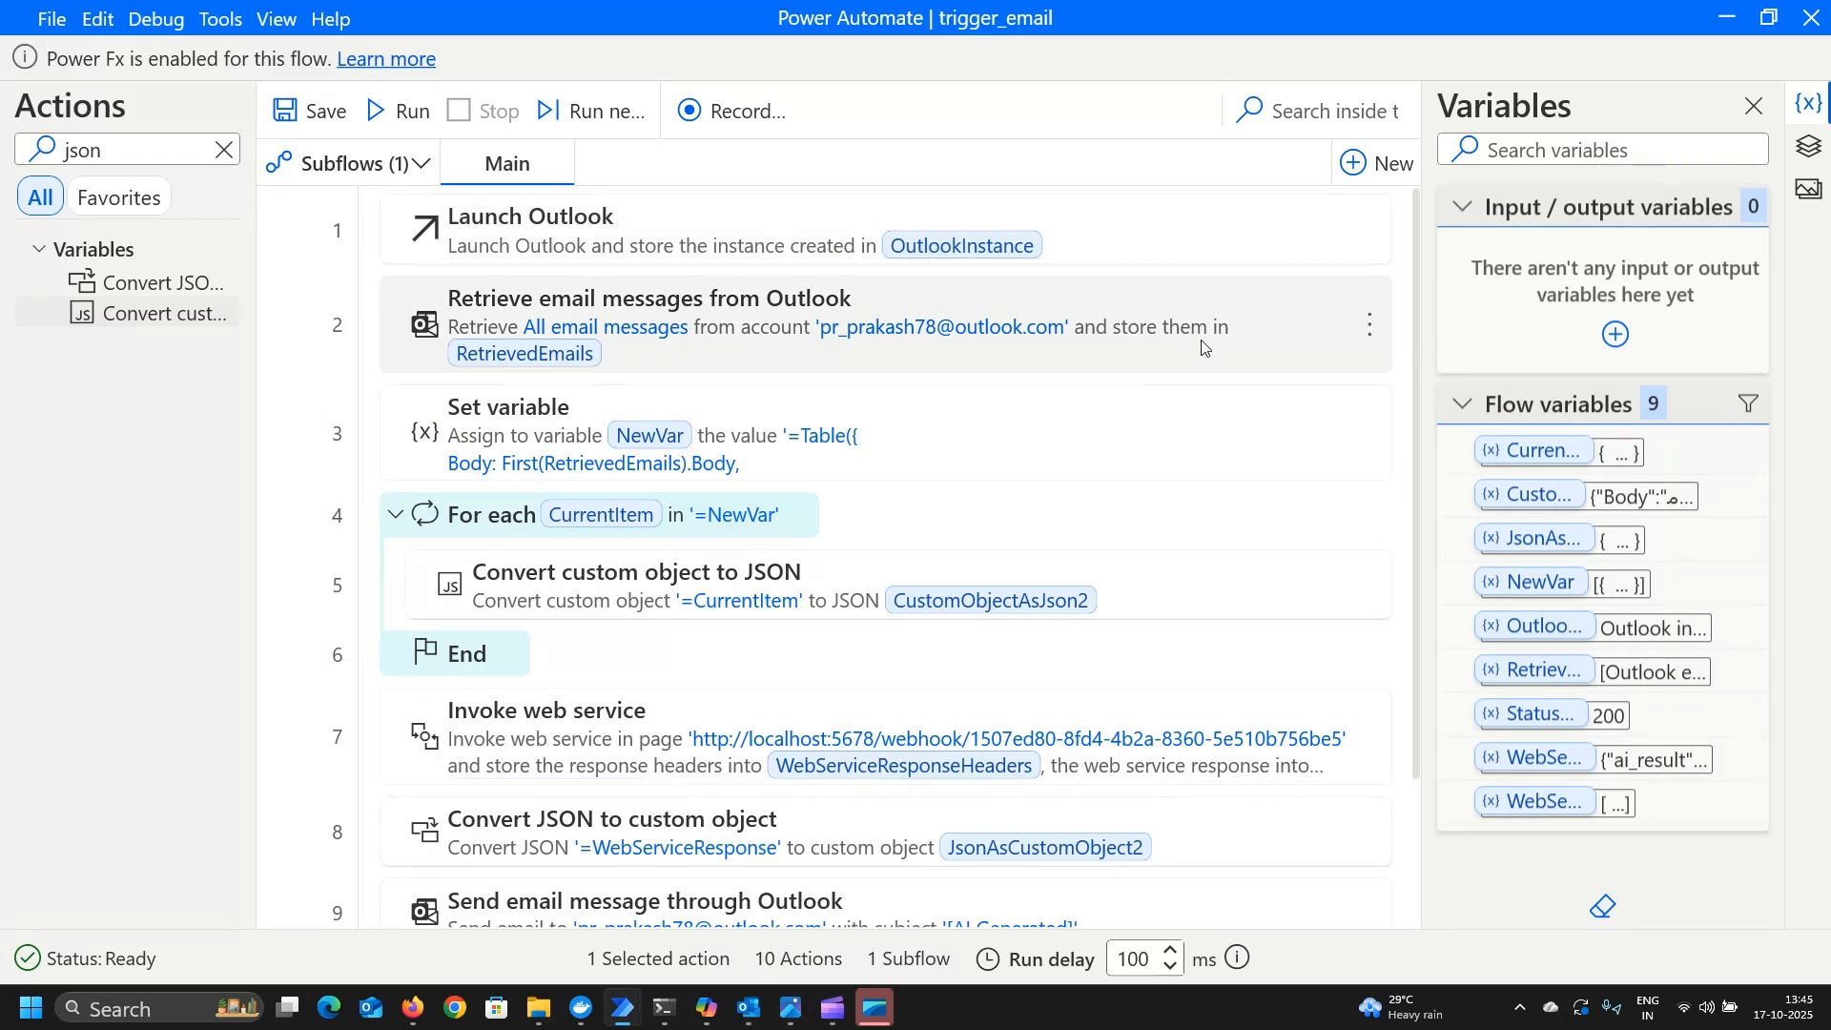
pyautogui.click(1027, 361)
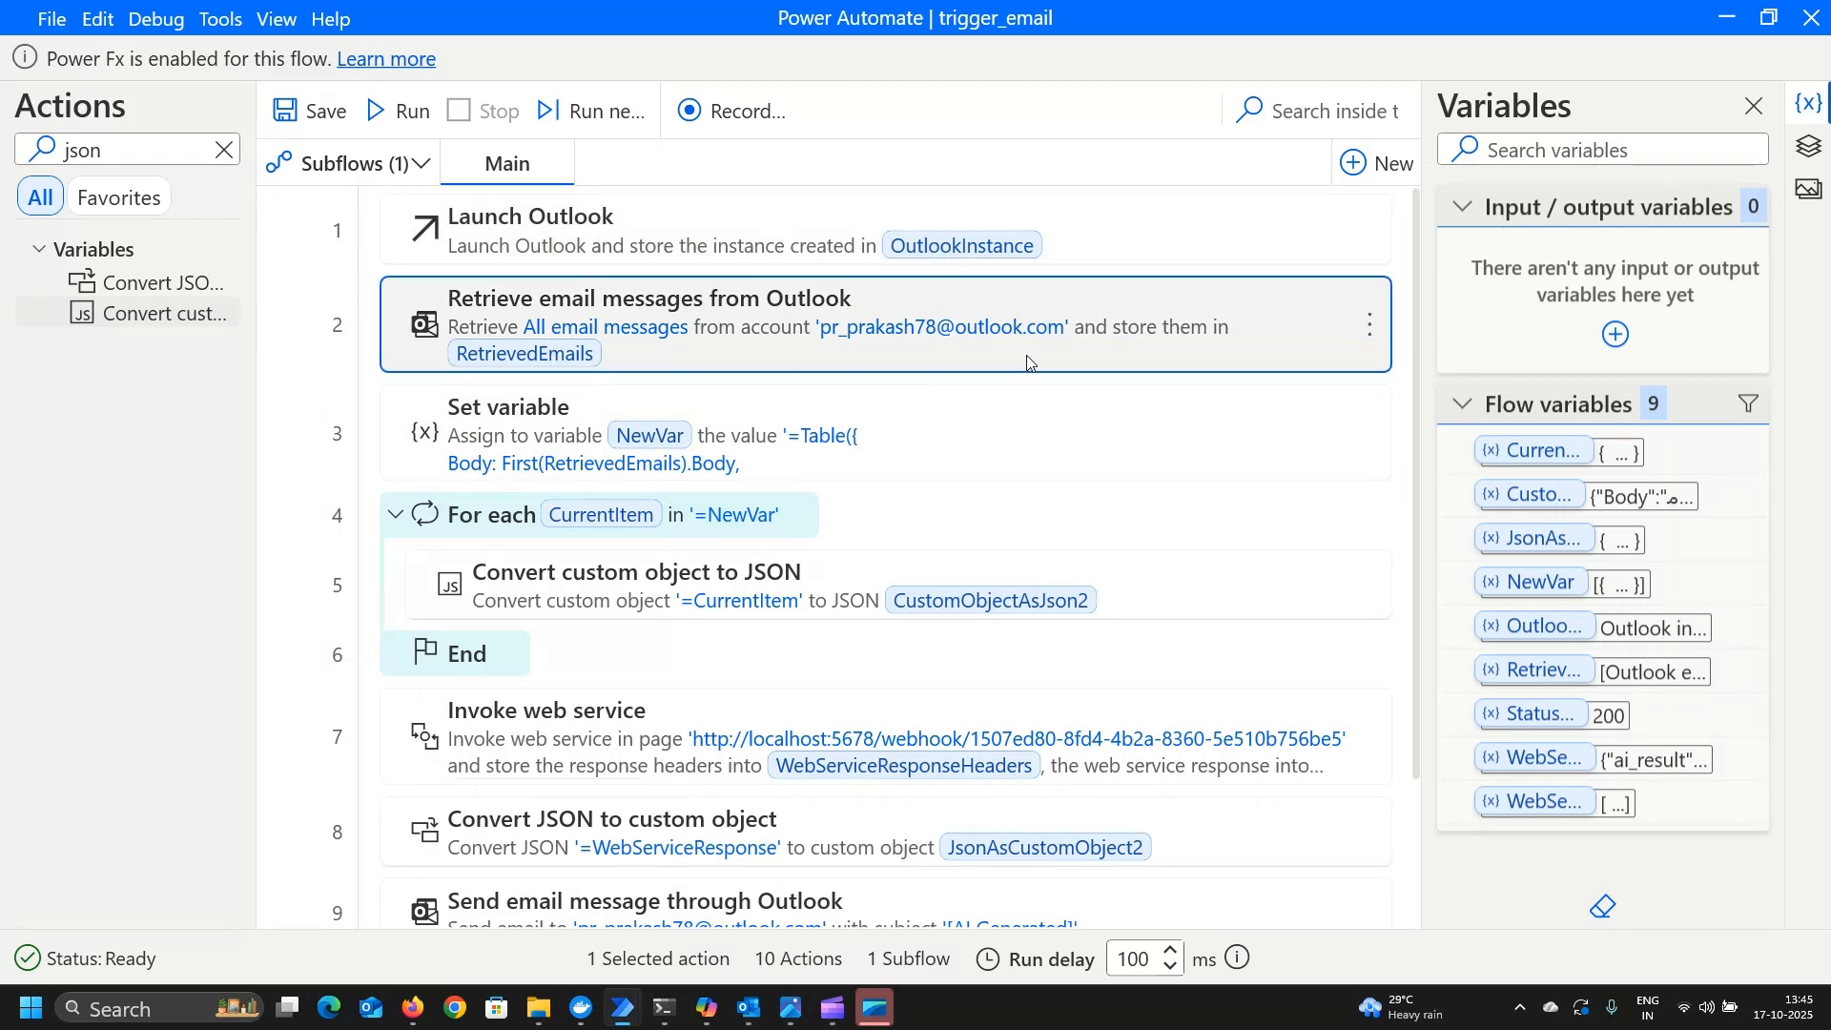
pyautogui.doubleClick(1027, 361)
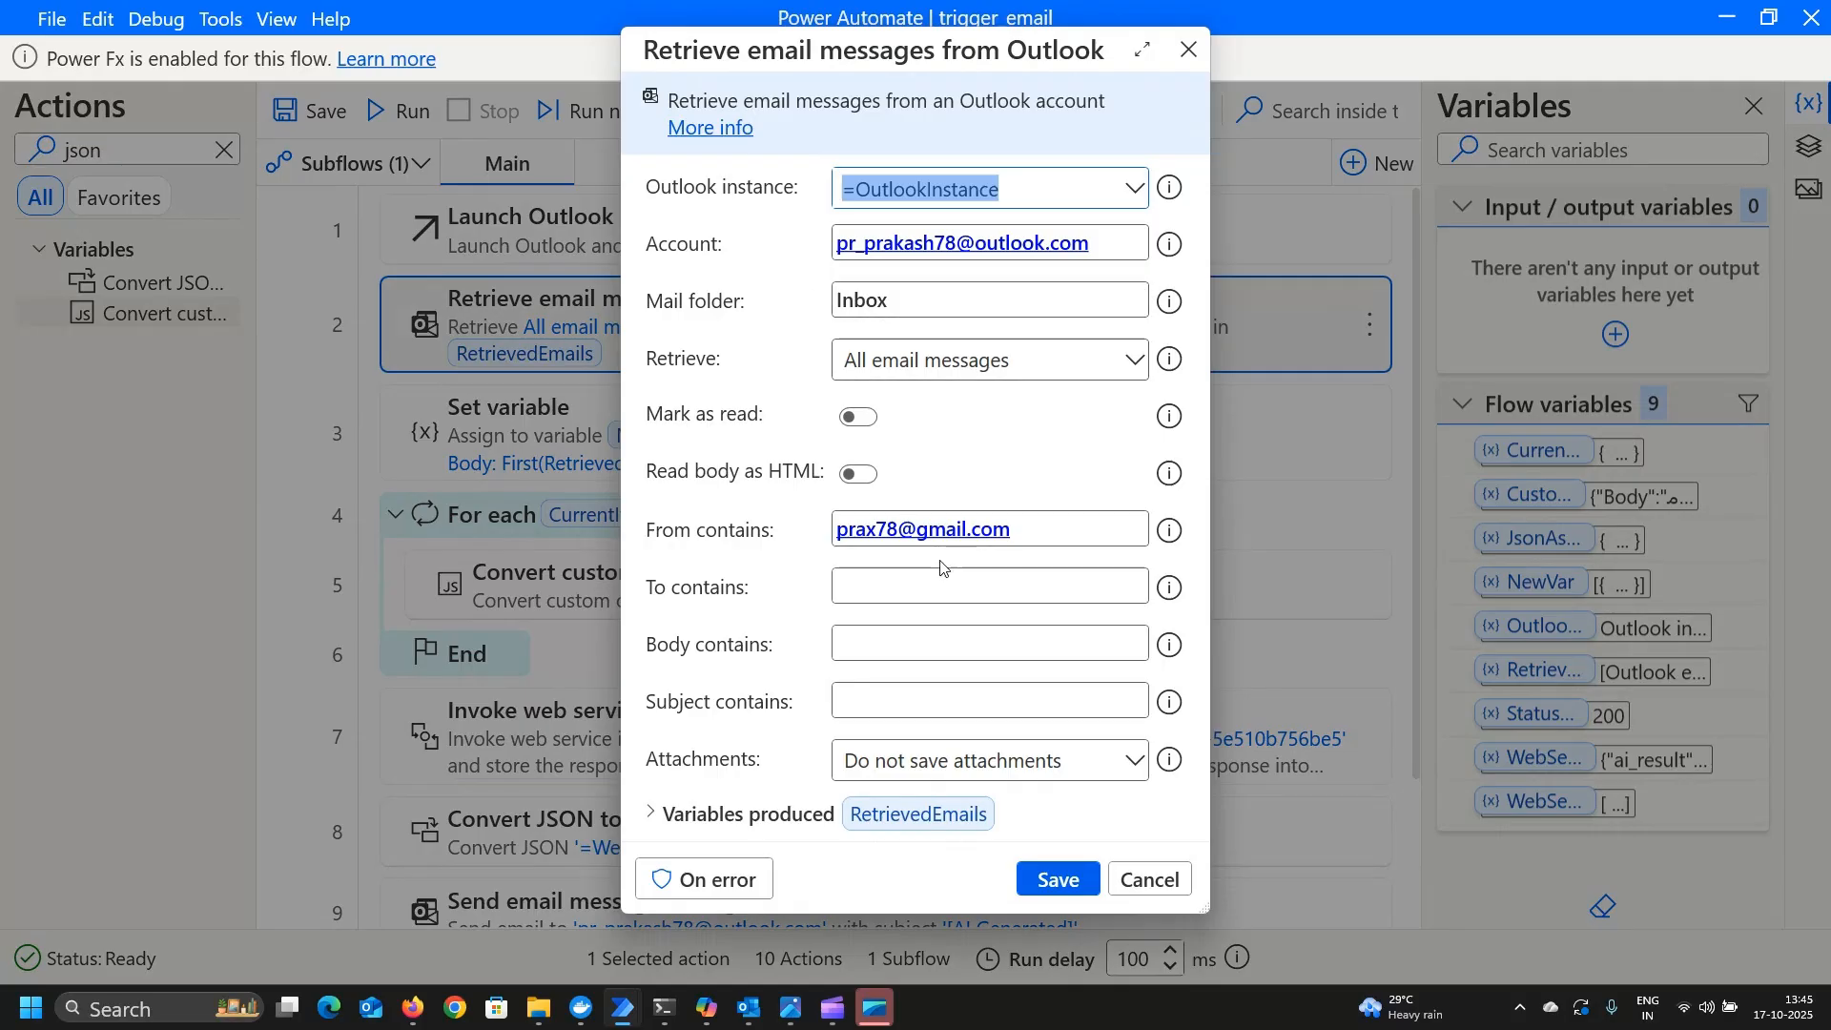
pyautogui.click(1150, 879)
# - Look over the remaining flow actions and switch to the email_automation workflow in n8n in Firefox
pyautogui.scroll(-3, 673, 523)
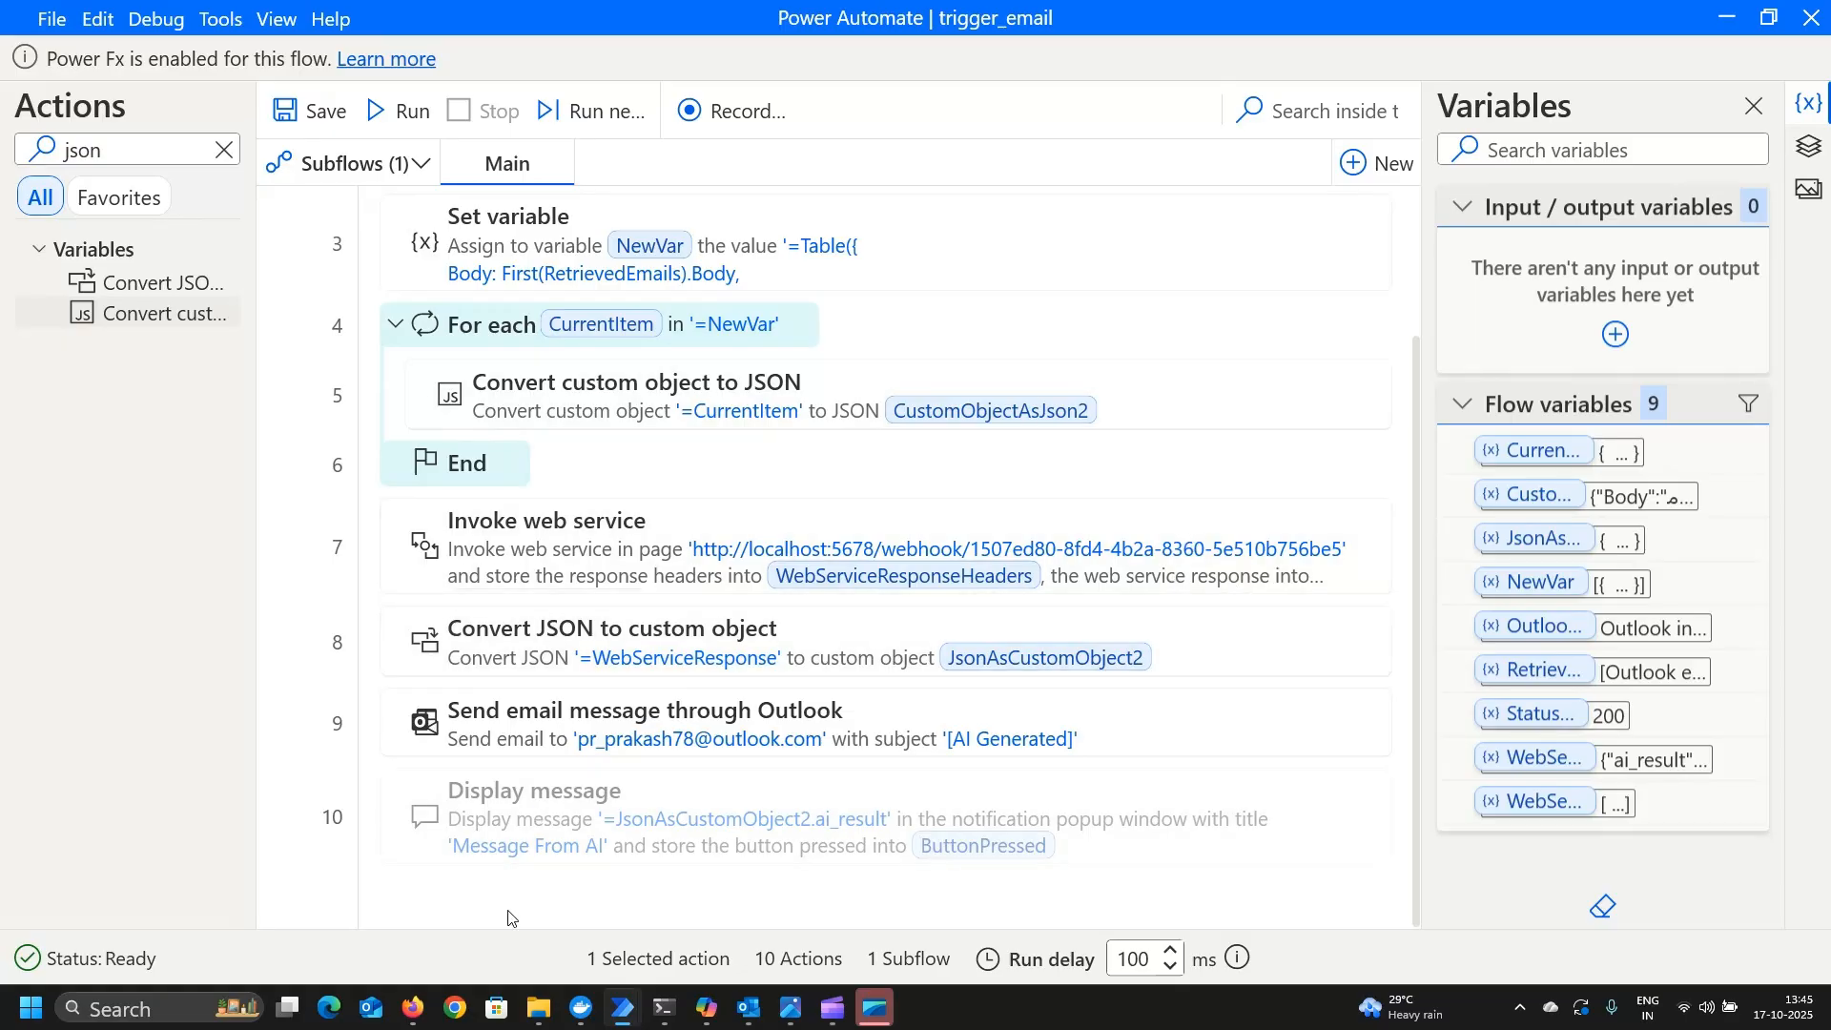
pyautogui.click(412, 1008)
pyautogui.click(267, 19)
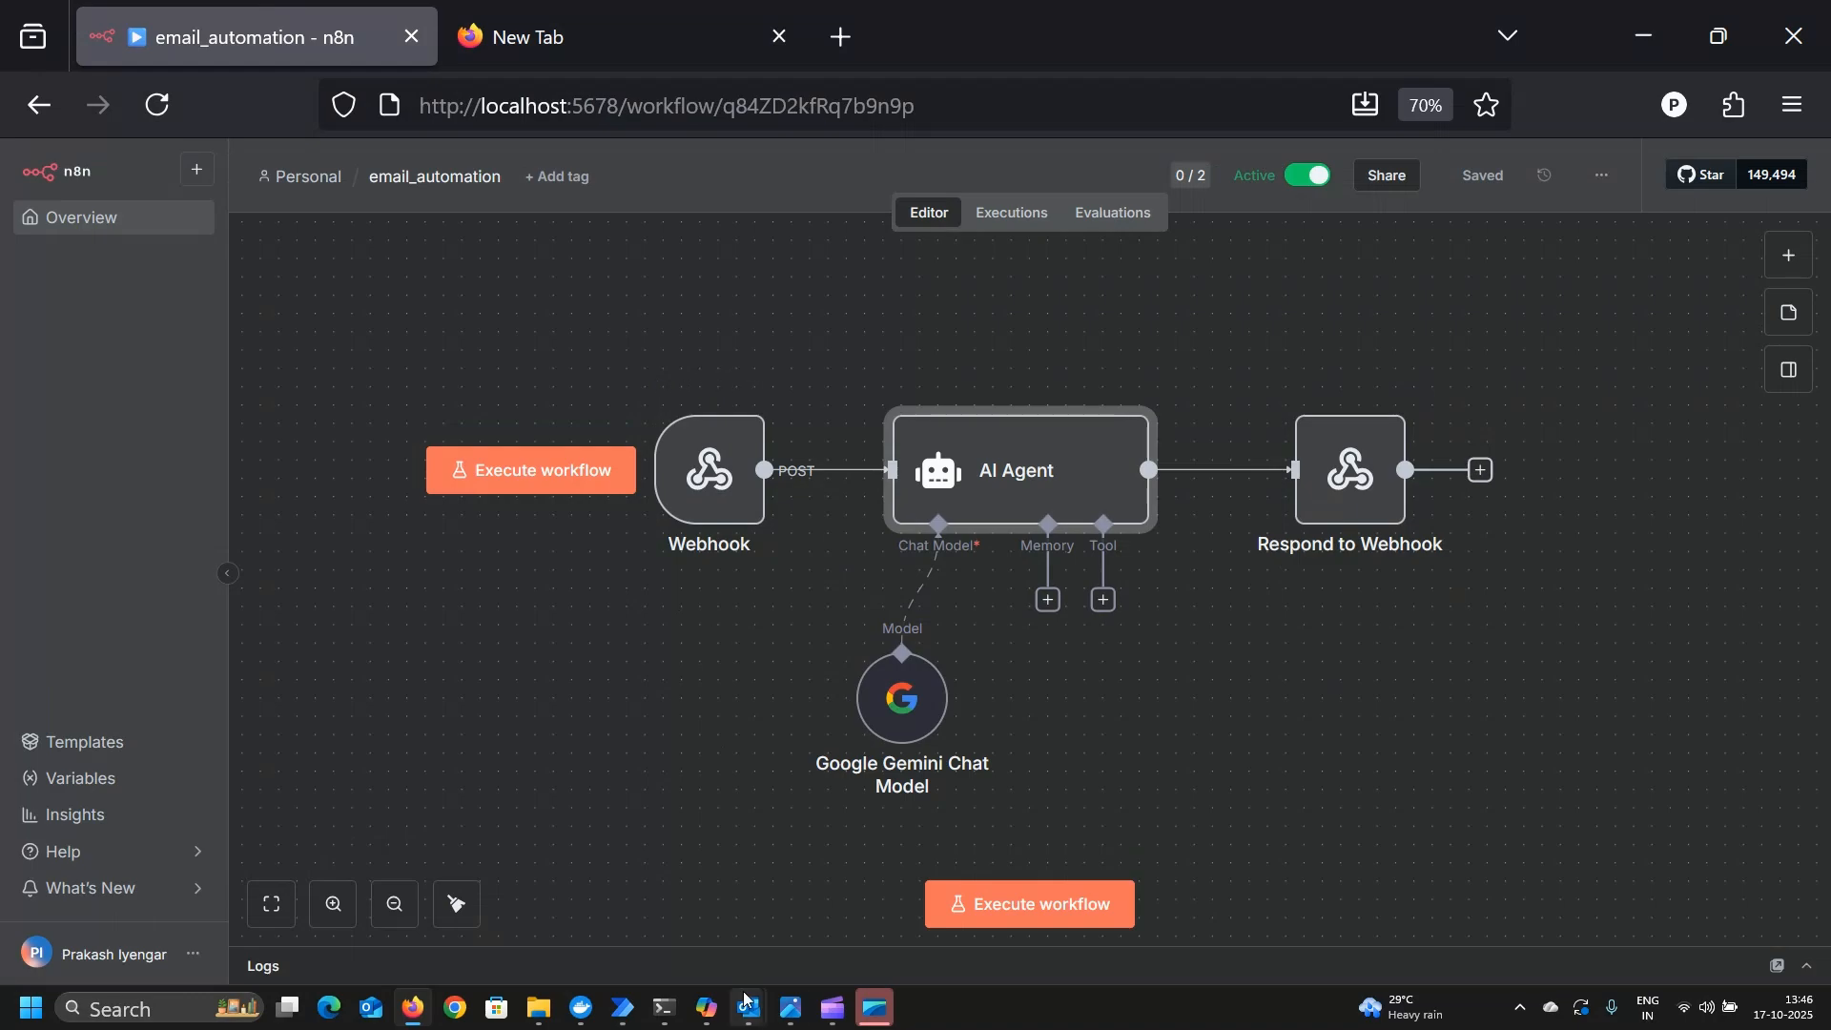
# - Return to the Power Automate flow and inspect the URL, method and request body of the Invoke web service action without changing them
pyautogui.moveTo(622, 1008)
pyautogui.click(716, 923)
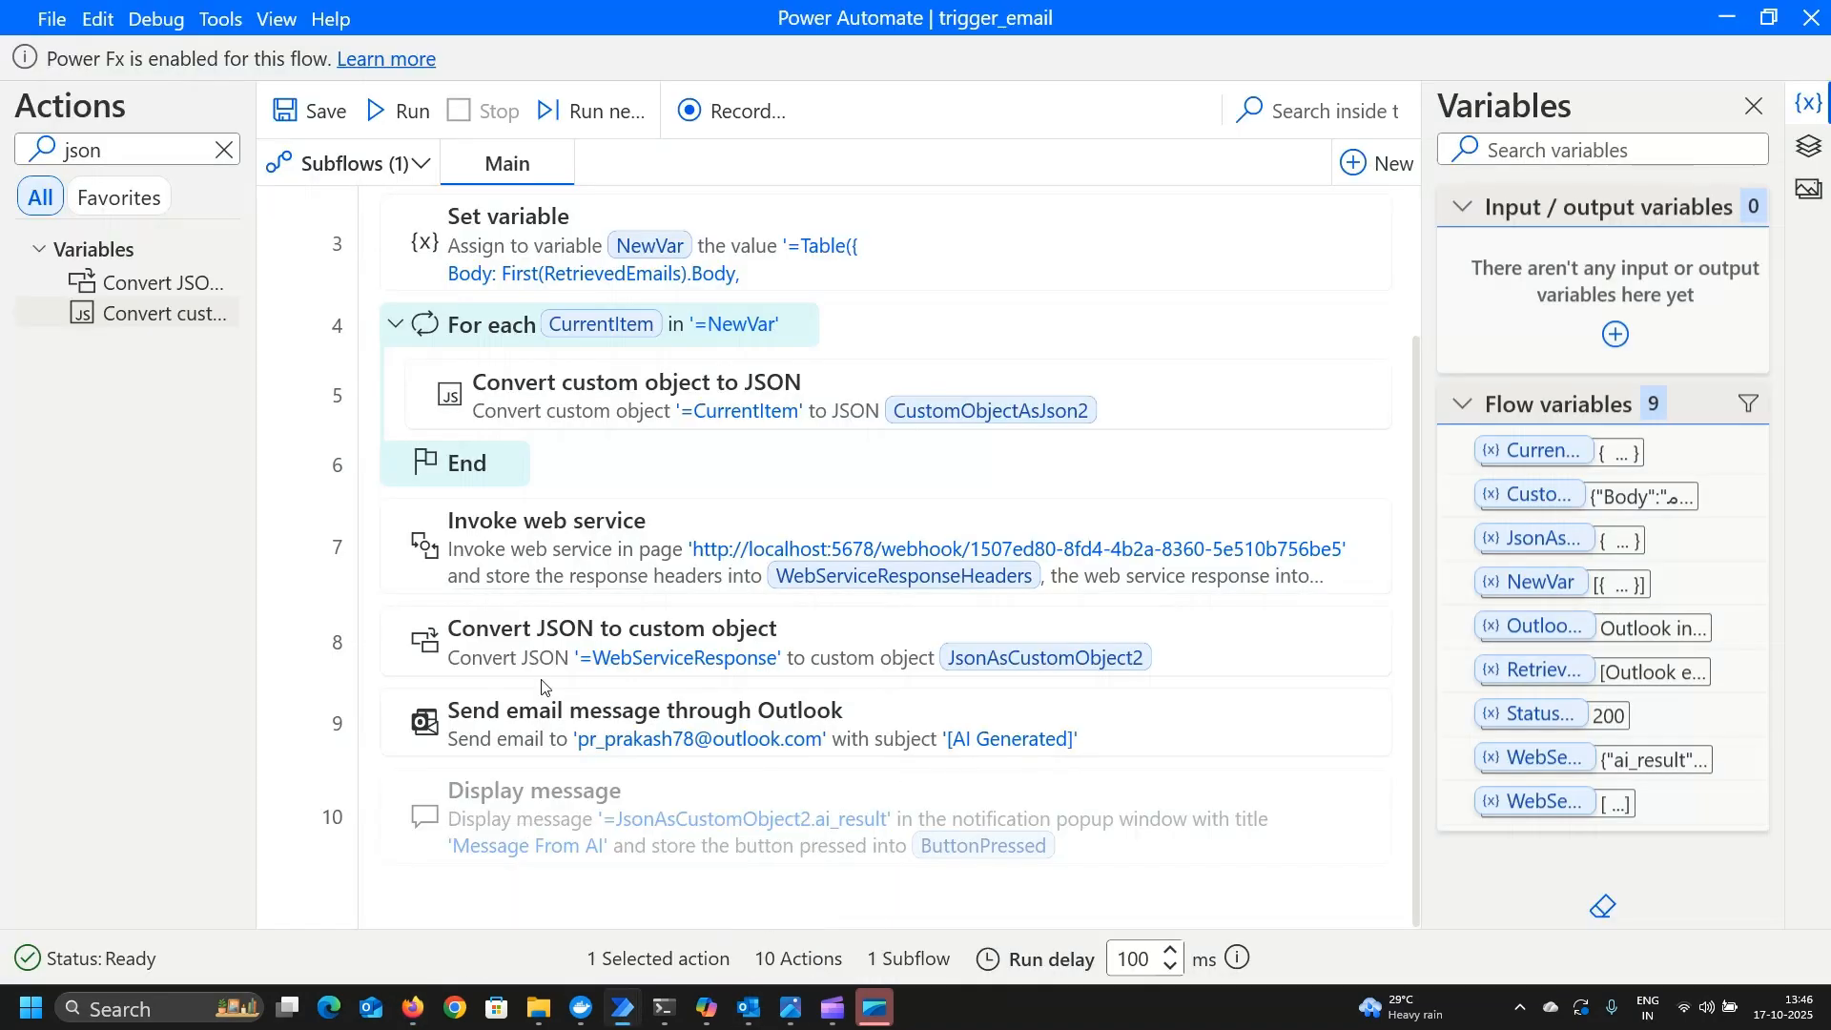
pyautogui.click(1276, 586)
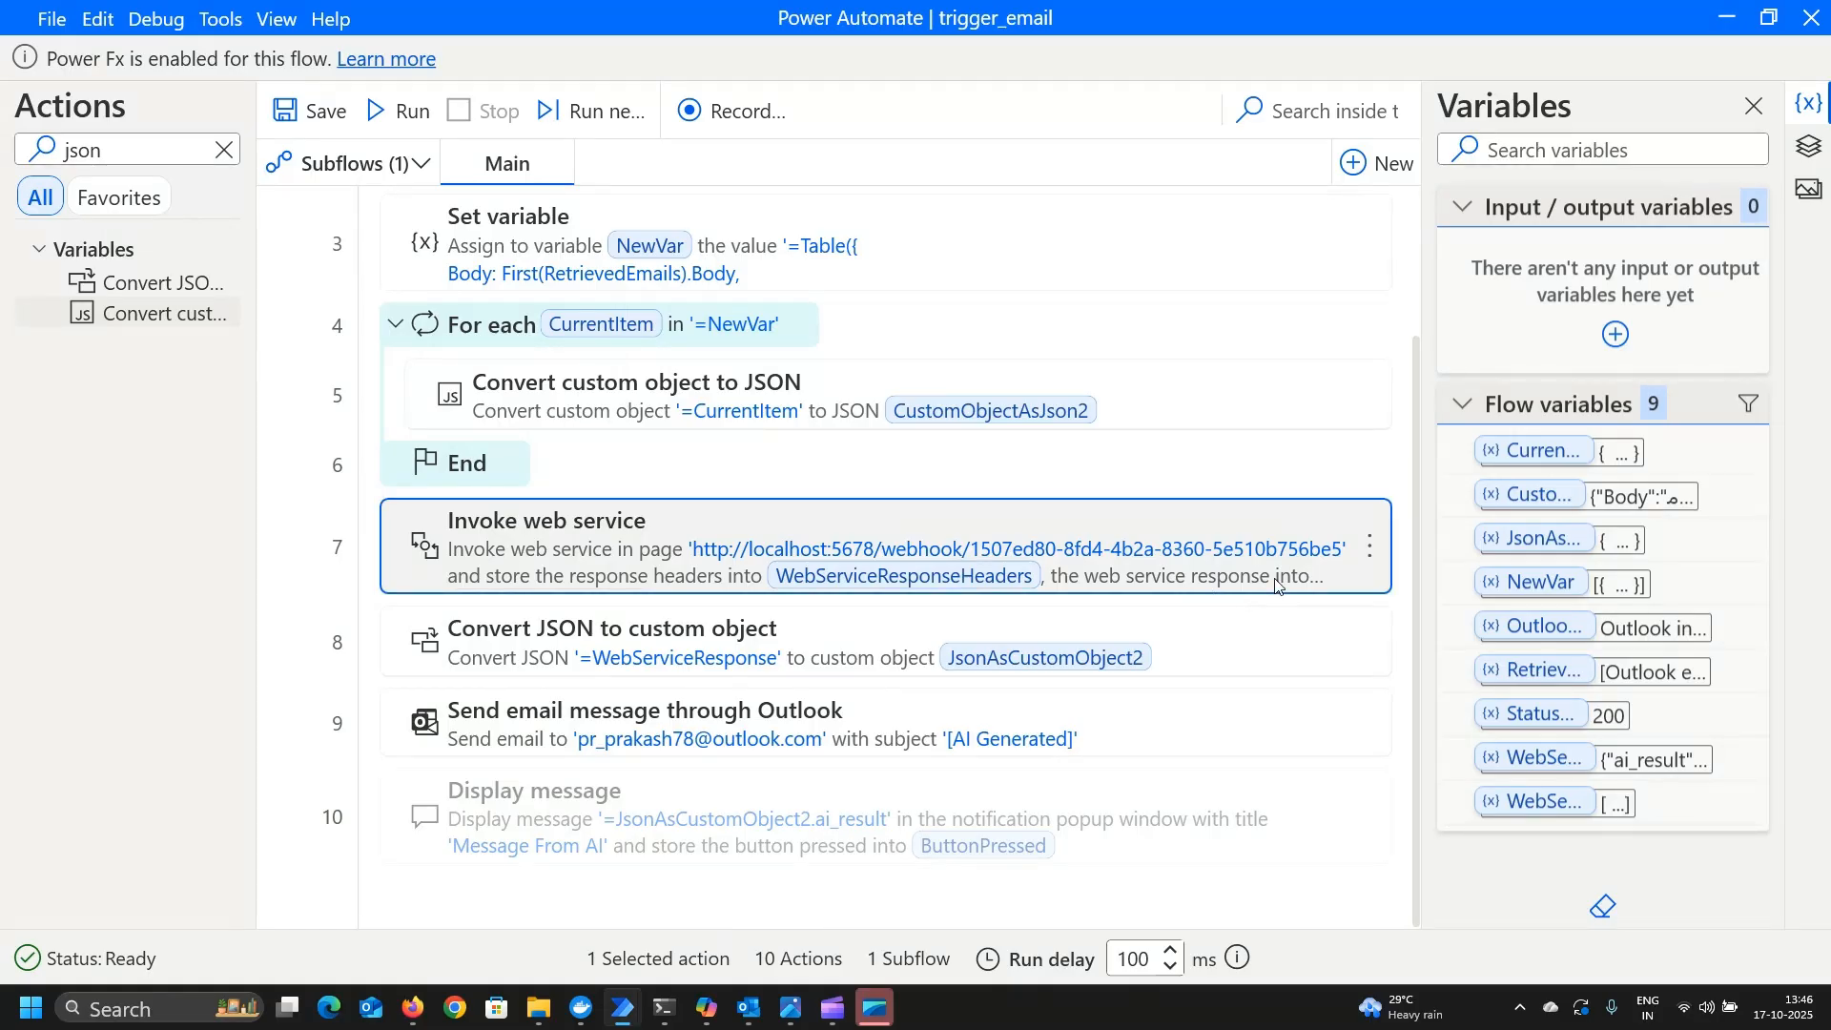
pyautogui.doubleClick(1279, 582)
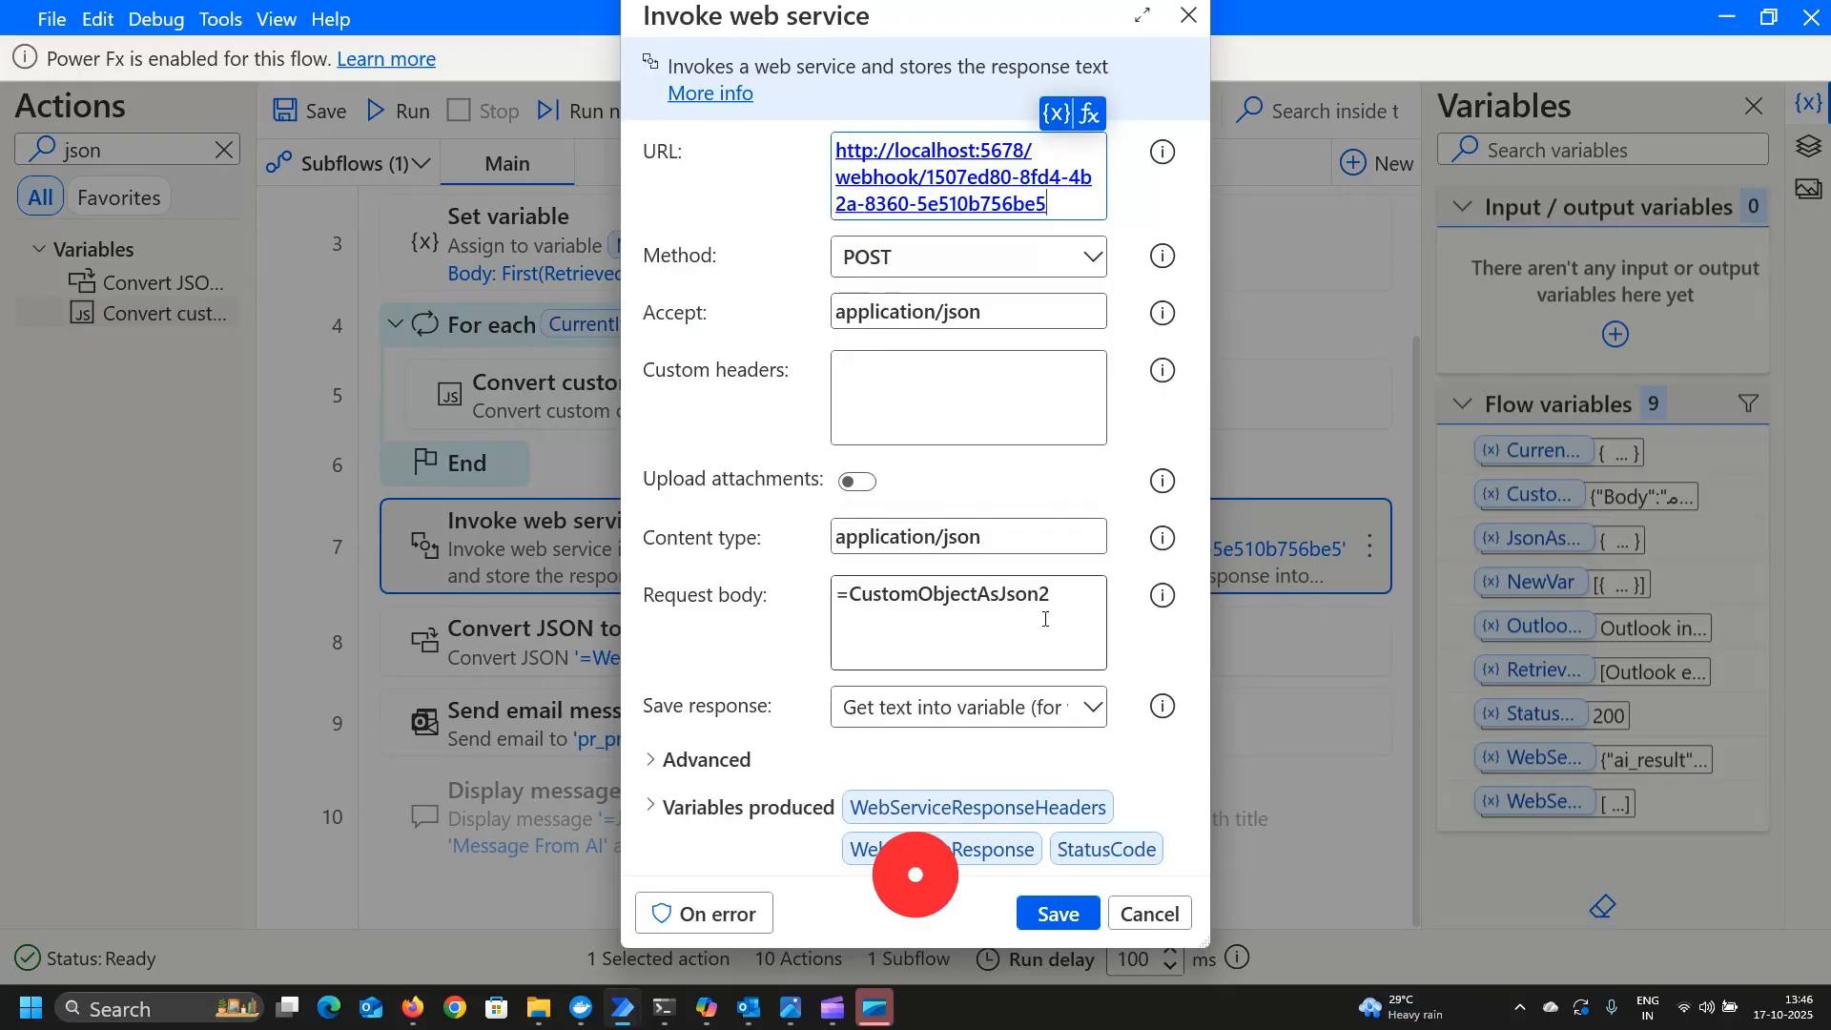
pyautogui.click(1168, 914)
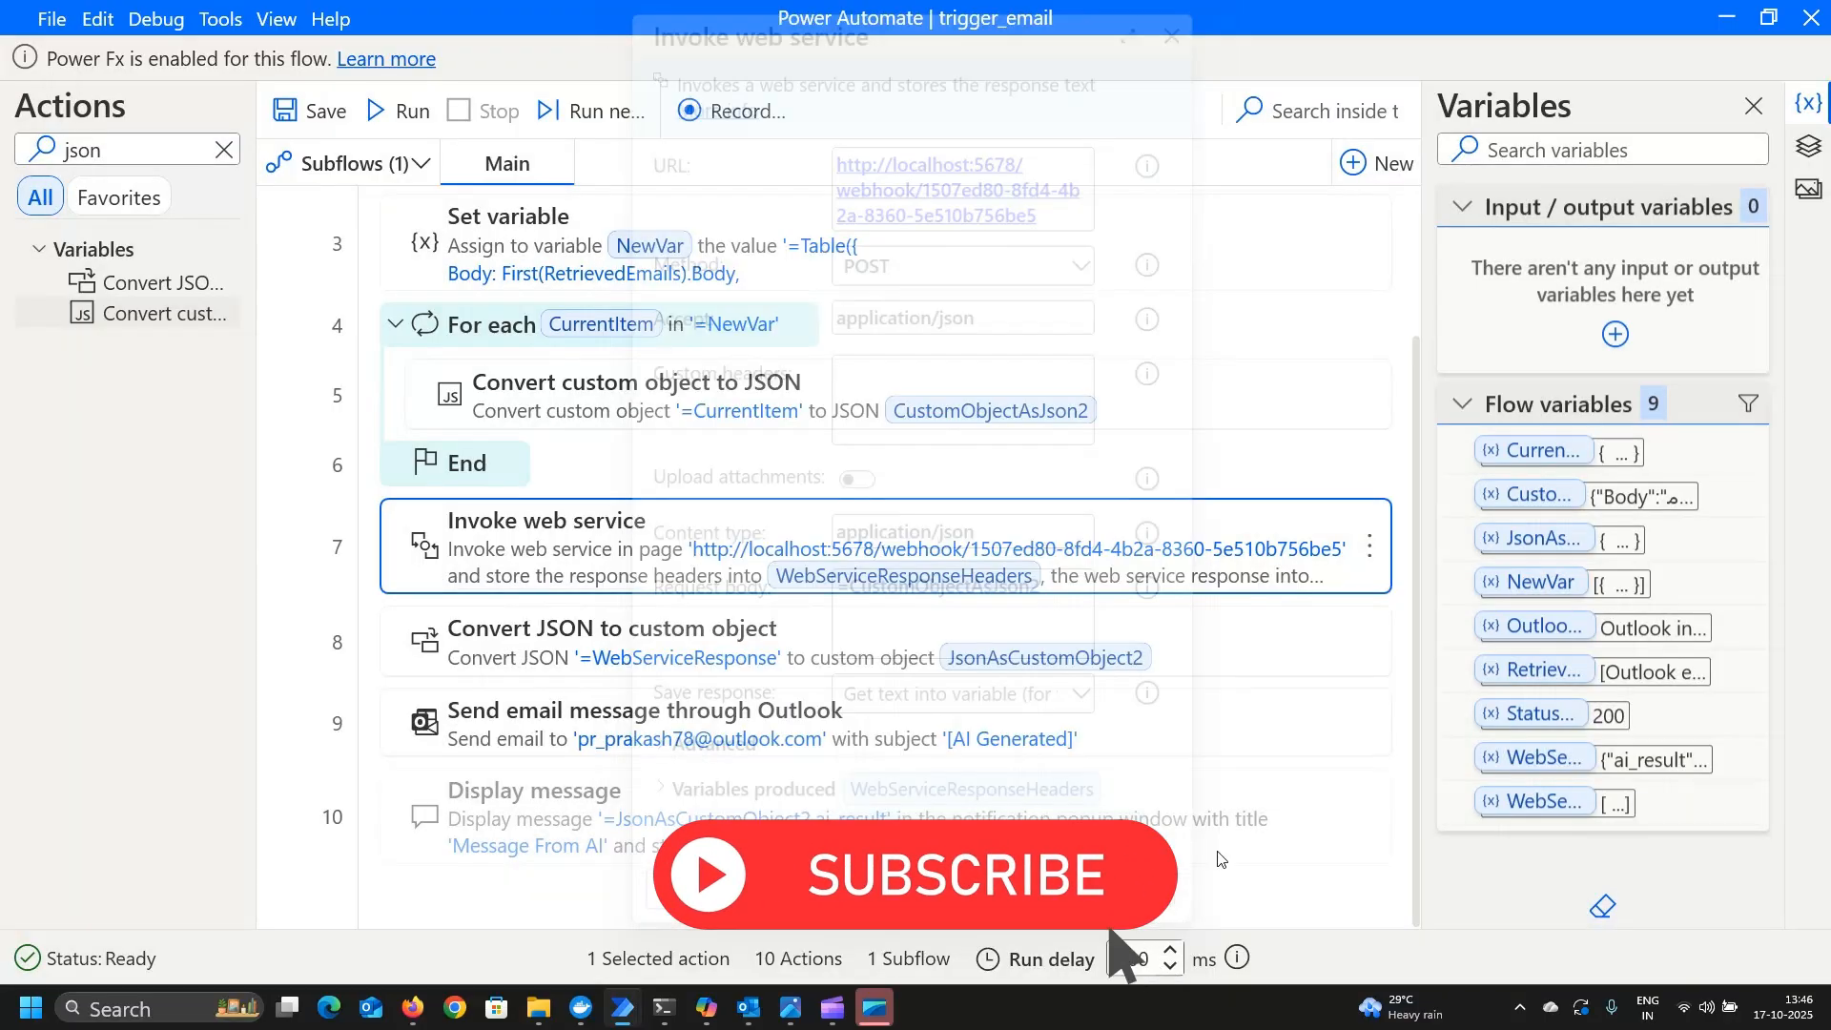
# - Go back to the n8n workflow and read the AI Agent node's user prompt through to its HTML summary structure, then return to the canvas
pyautogui.click(1726, 17)
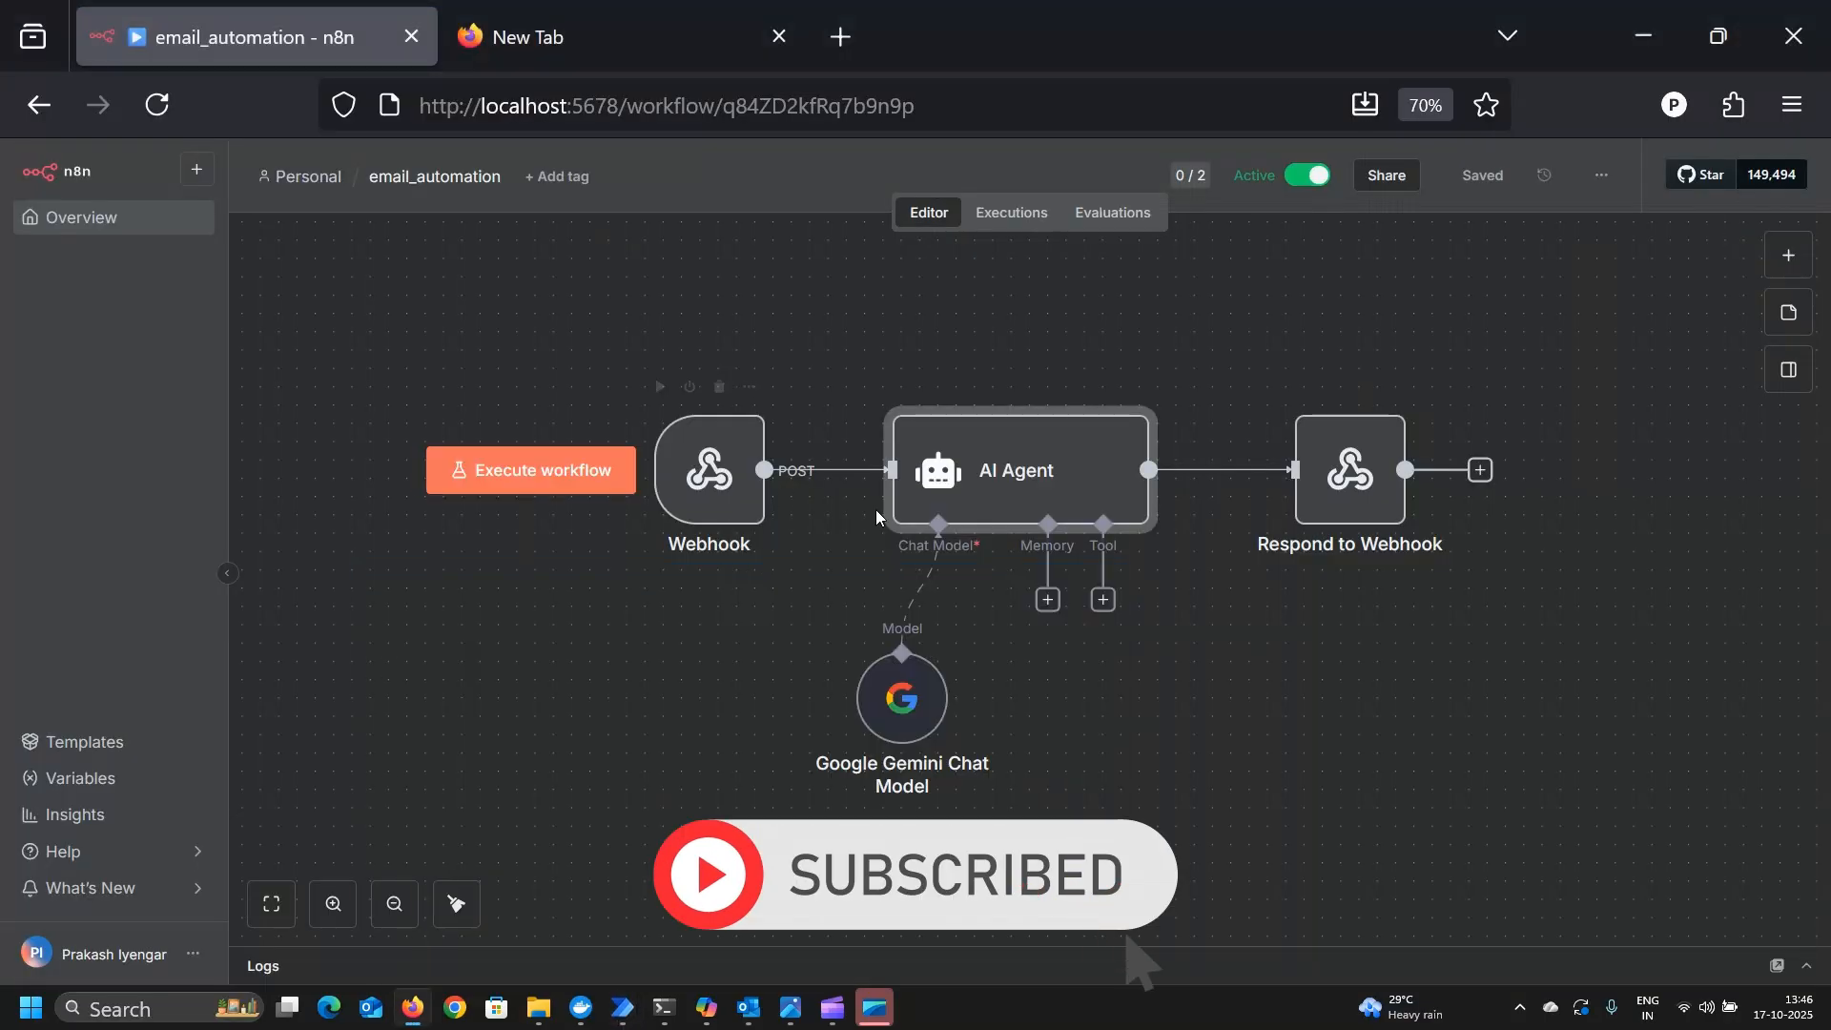
pyautogui.doubleClick(1080, 470)
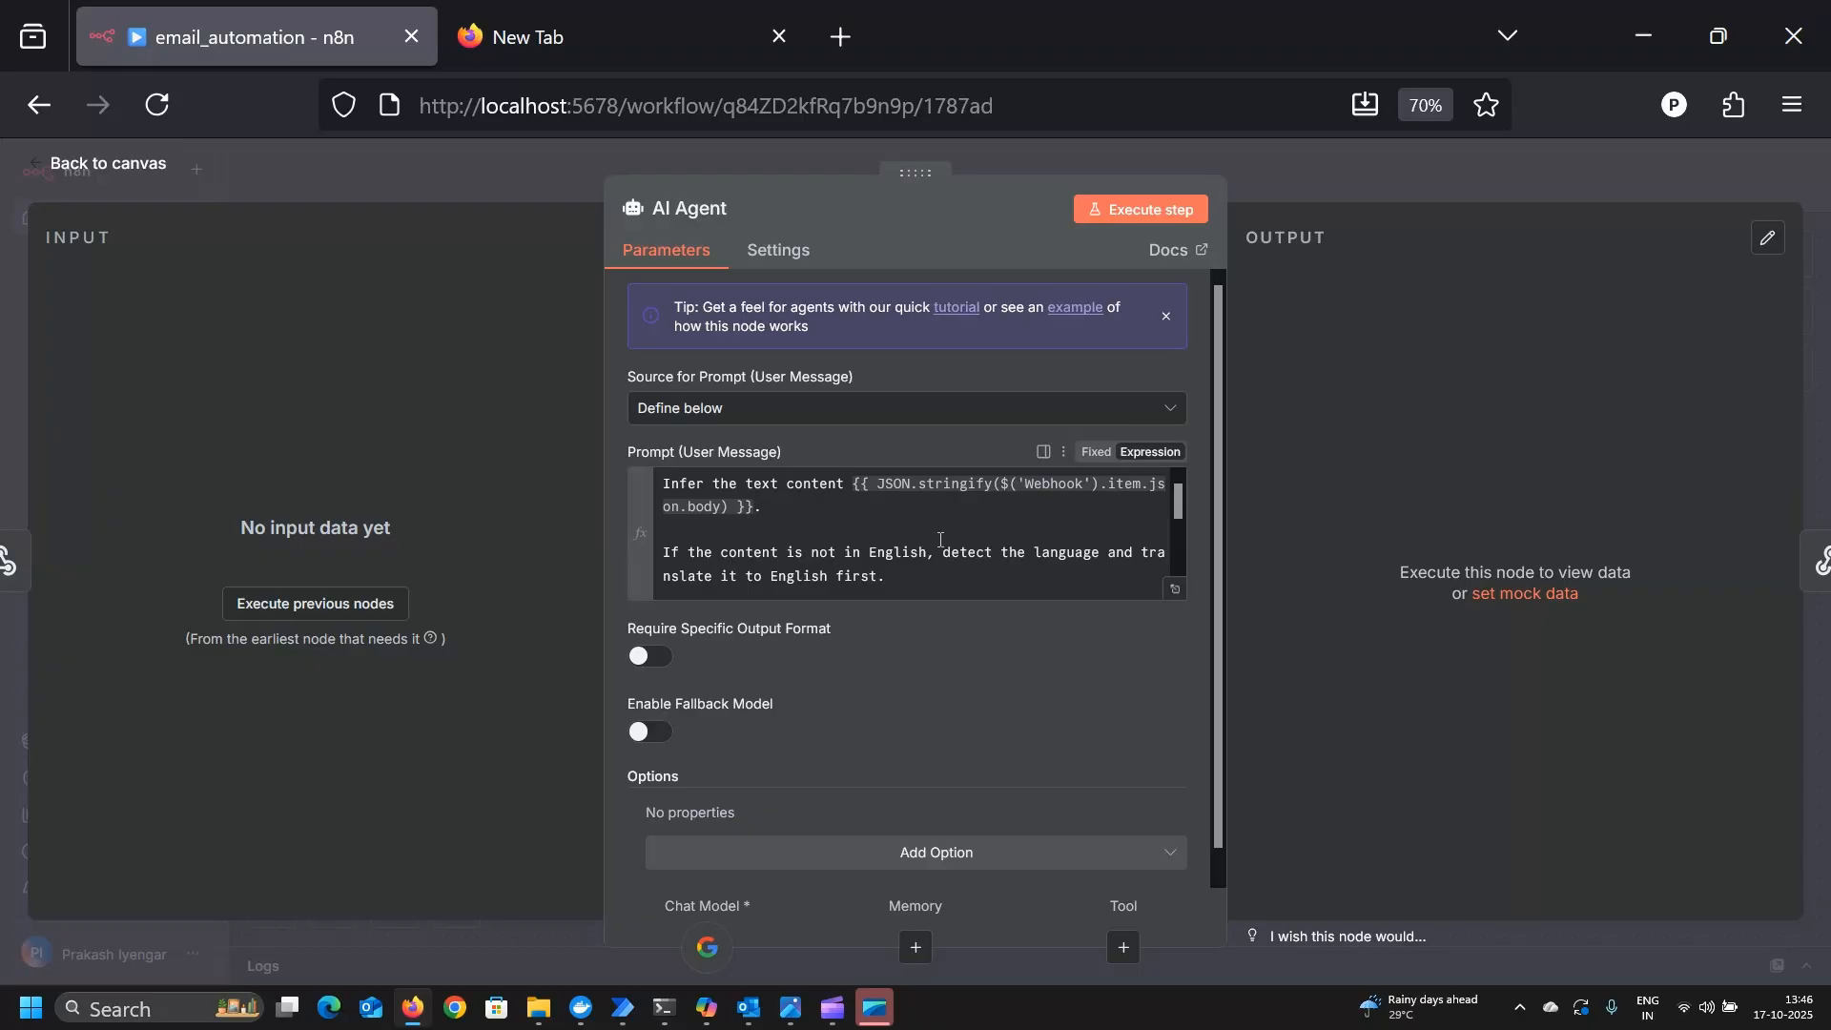
pyautogui.scroll(-2, 1049, 534)
pyautogui.scroll(2, 963, 516)
pyautogui.scroll(-2, 1073, 533)
pyautogui.scroll(2, 858, 544)
pyautogui.scroll(-2, 1110, 537)
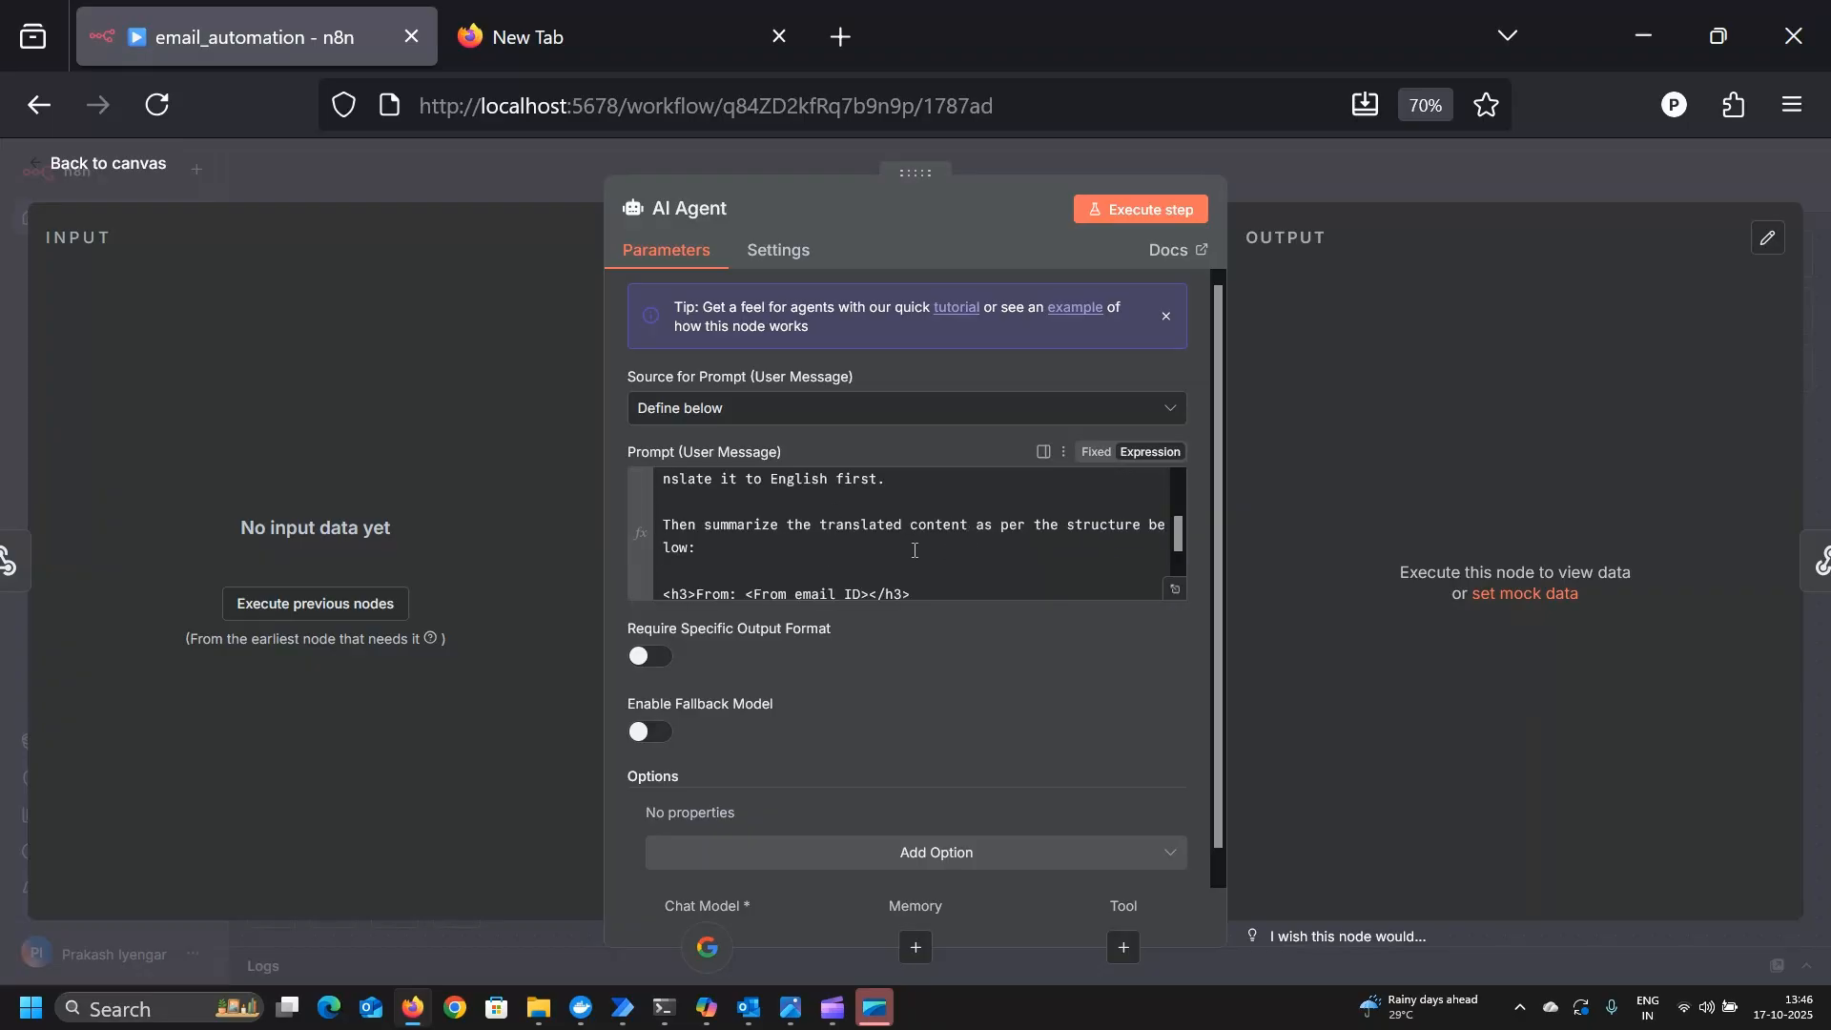
pyautogui.scroll(-3, 1086, 549)
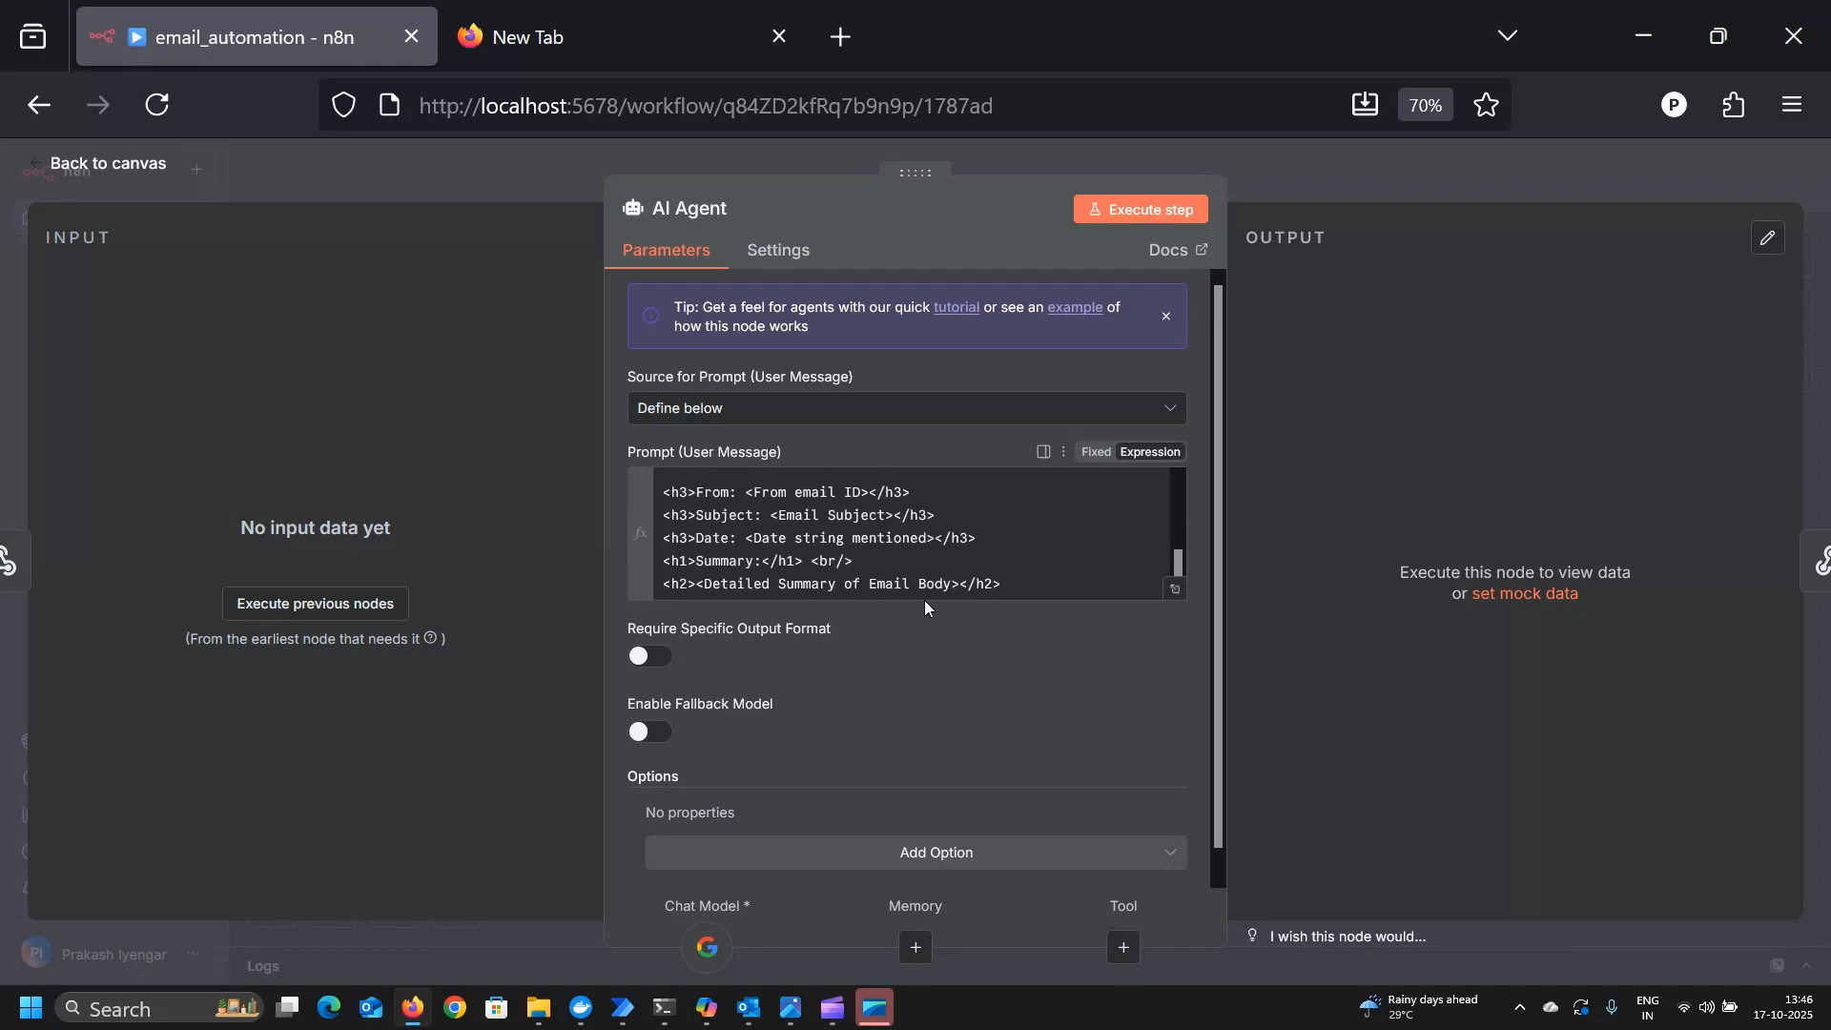
pyautogui.click(112, 168)
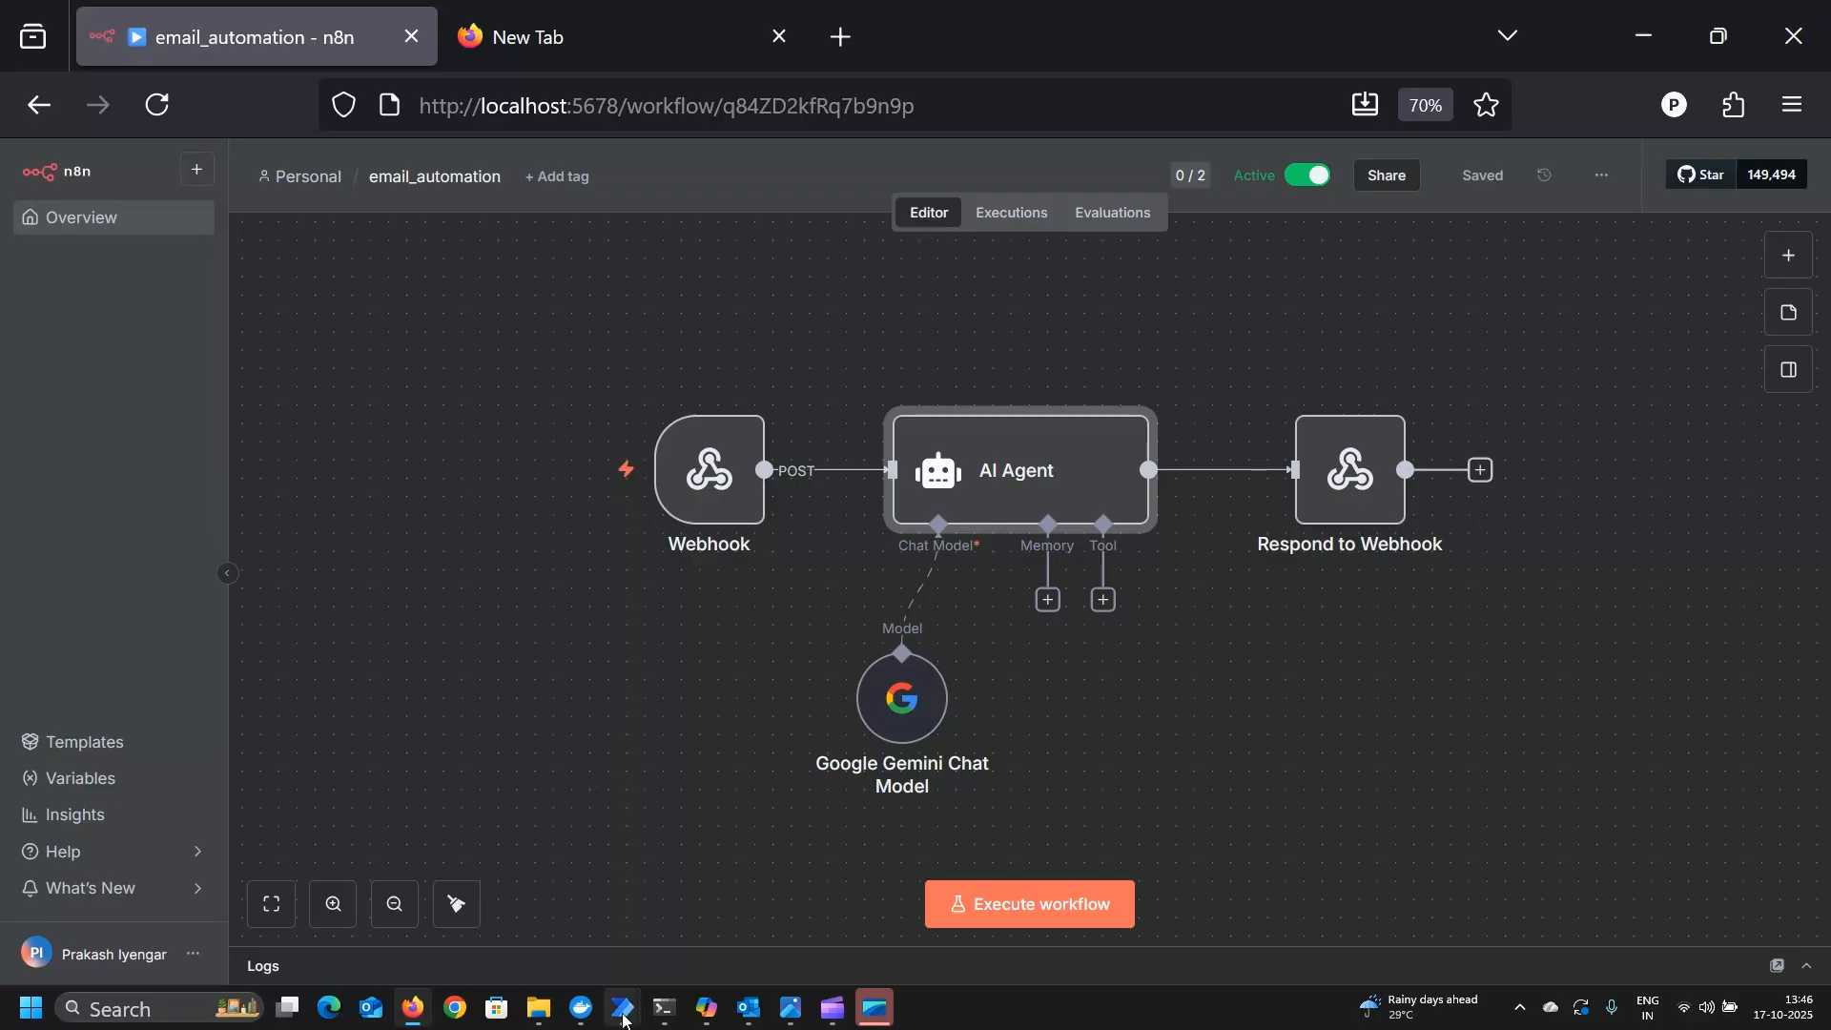
# - Review the trigger_email flow in Power Automate again and bring up the n8n_email.png image
pyautogui.moveTo(623, 1016)
pyautogui.click(712, 911)
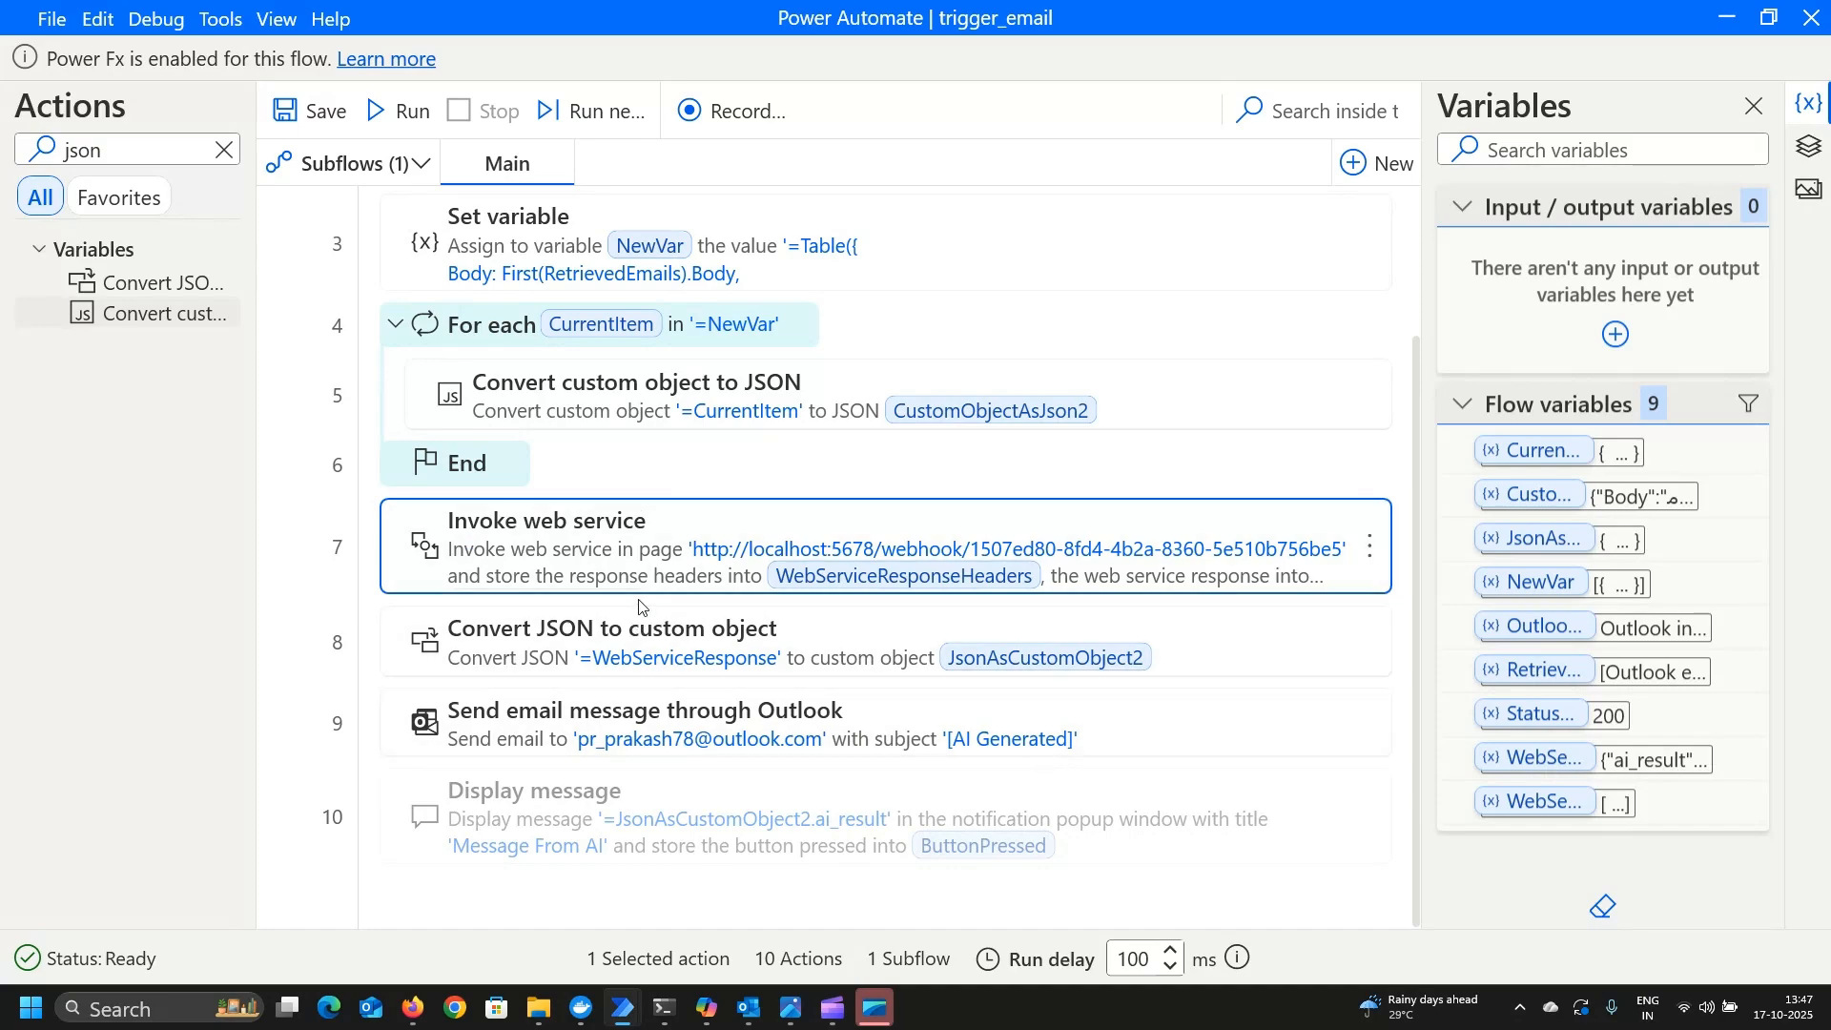
pyautogui.moveTo(872, 1013)
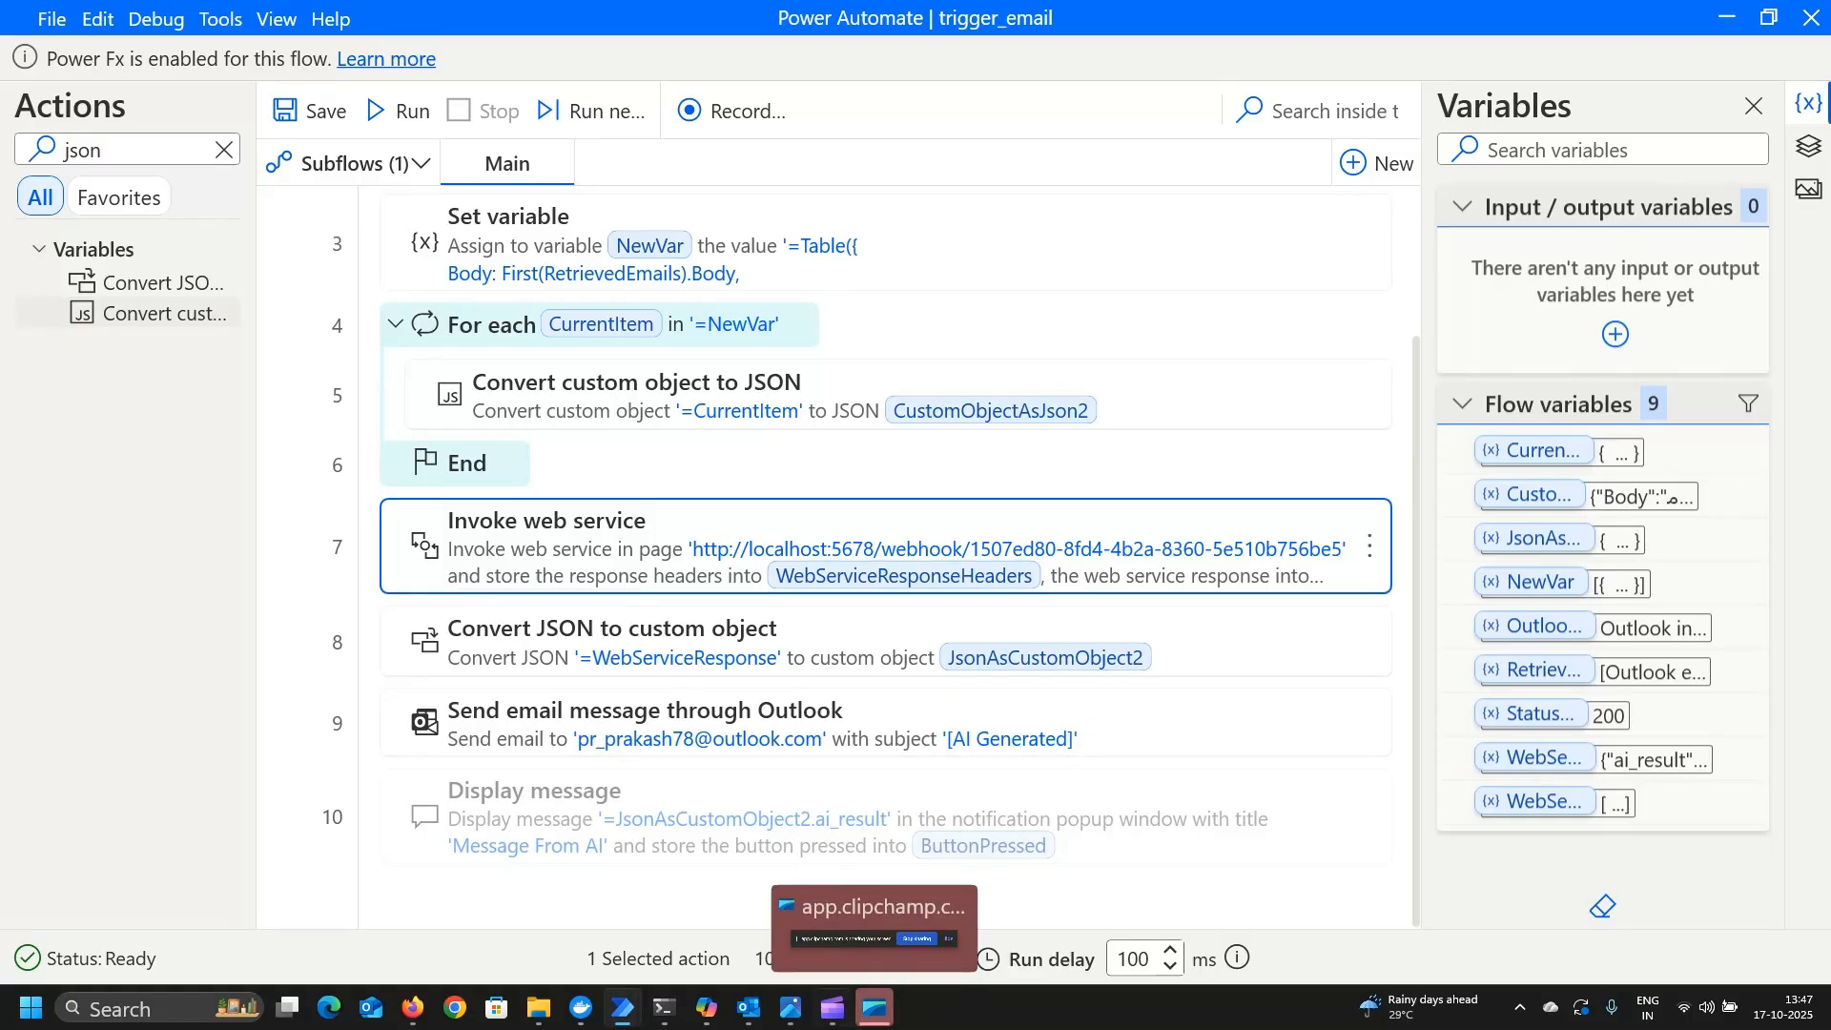
pyautogui.moveTo(789, 1011)
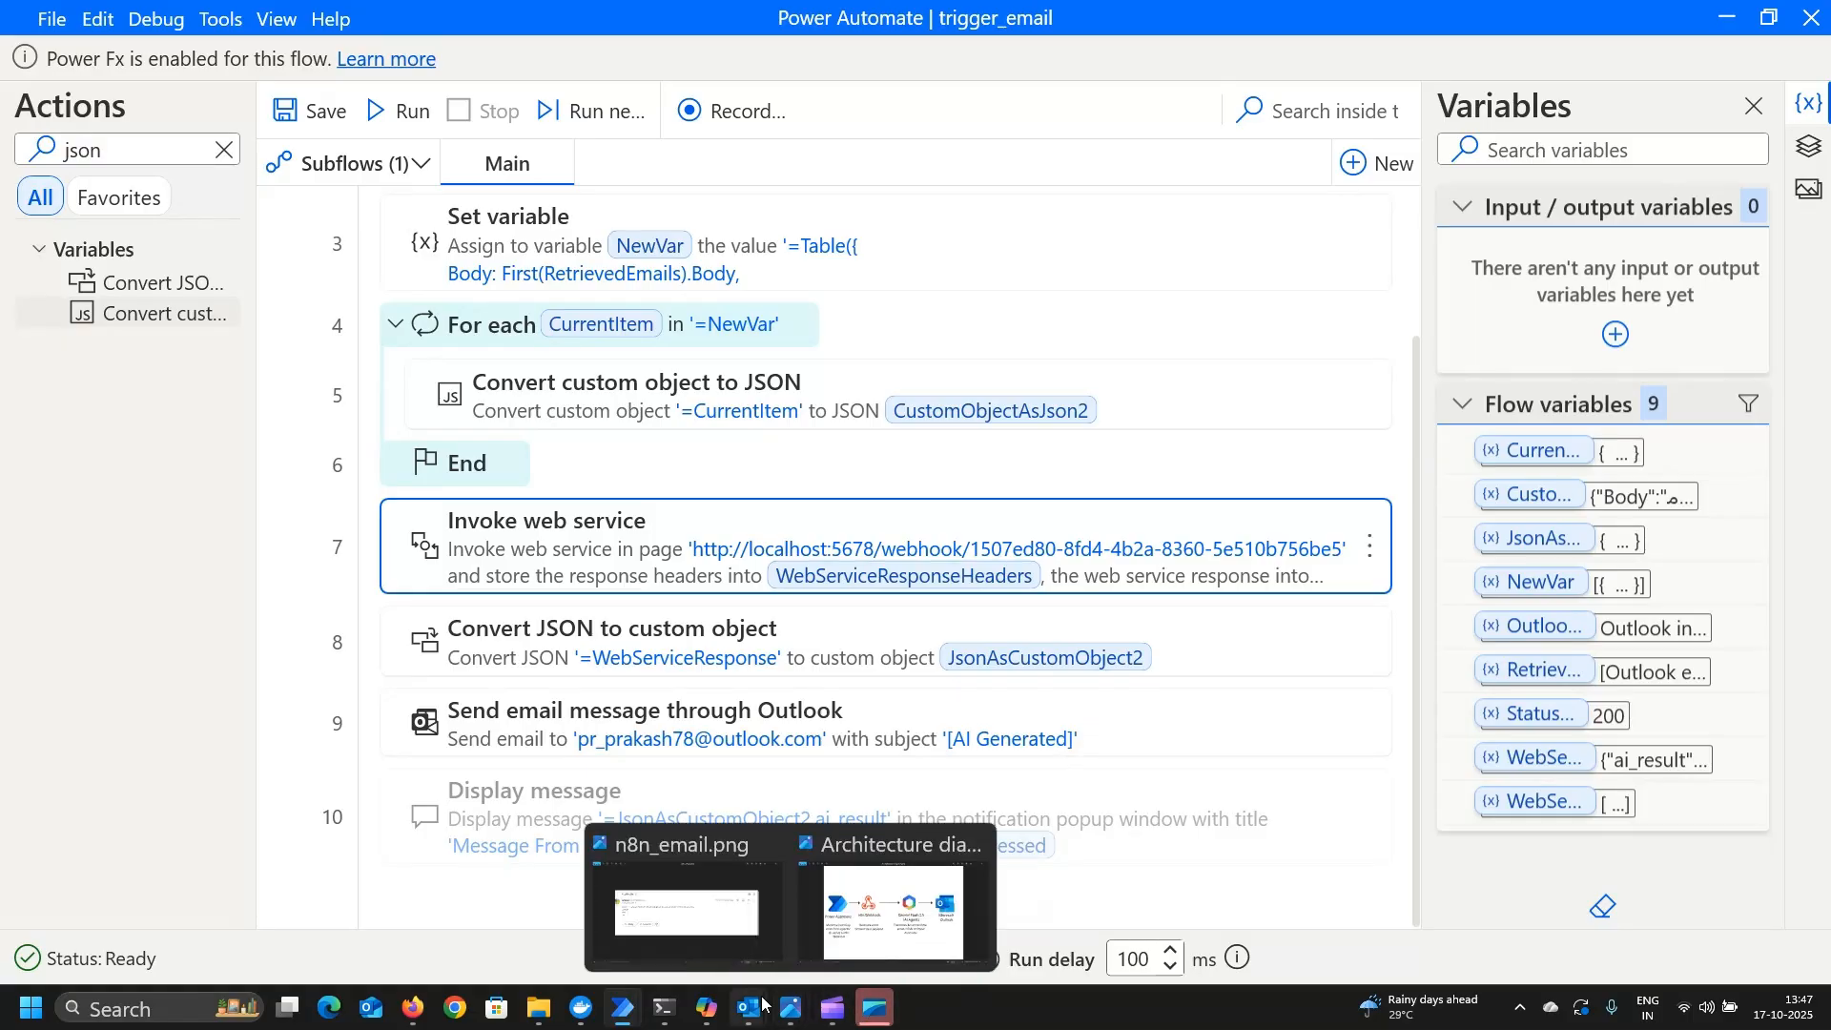
pyautogui.click(707, 919)
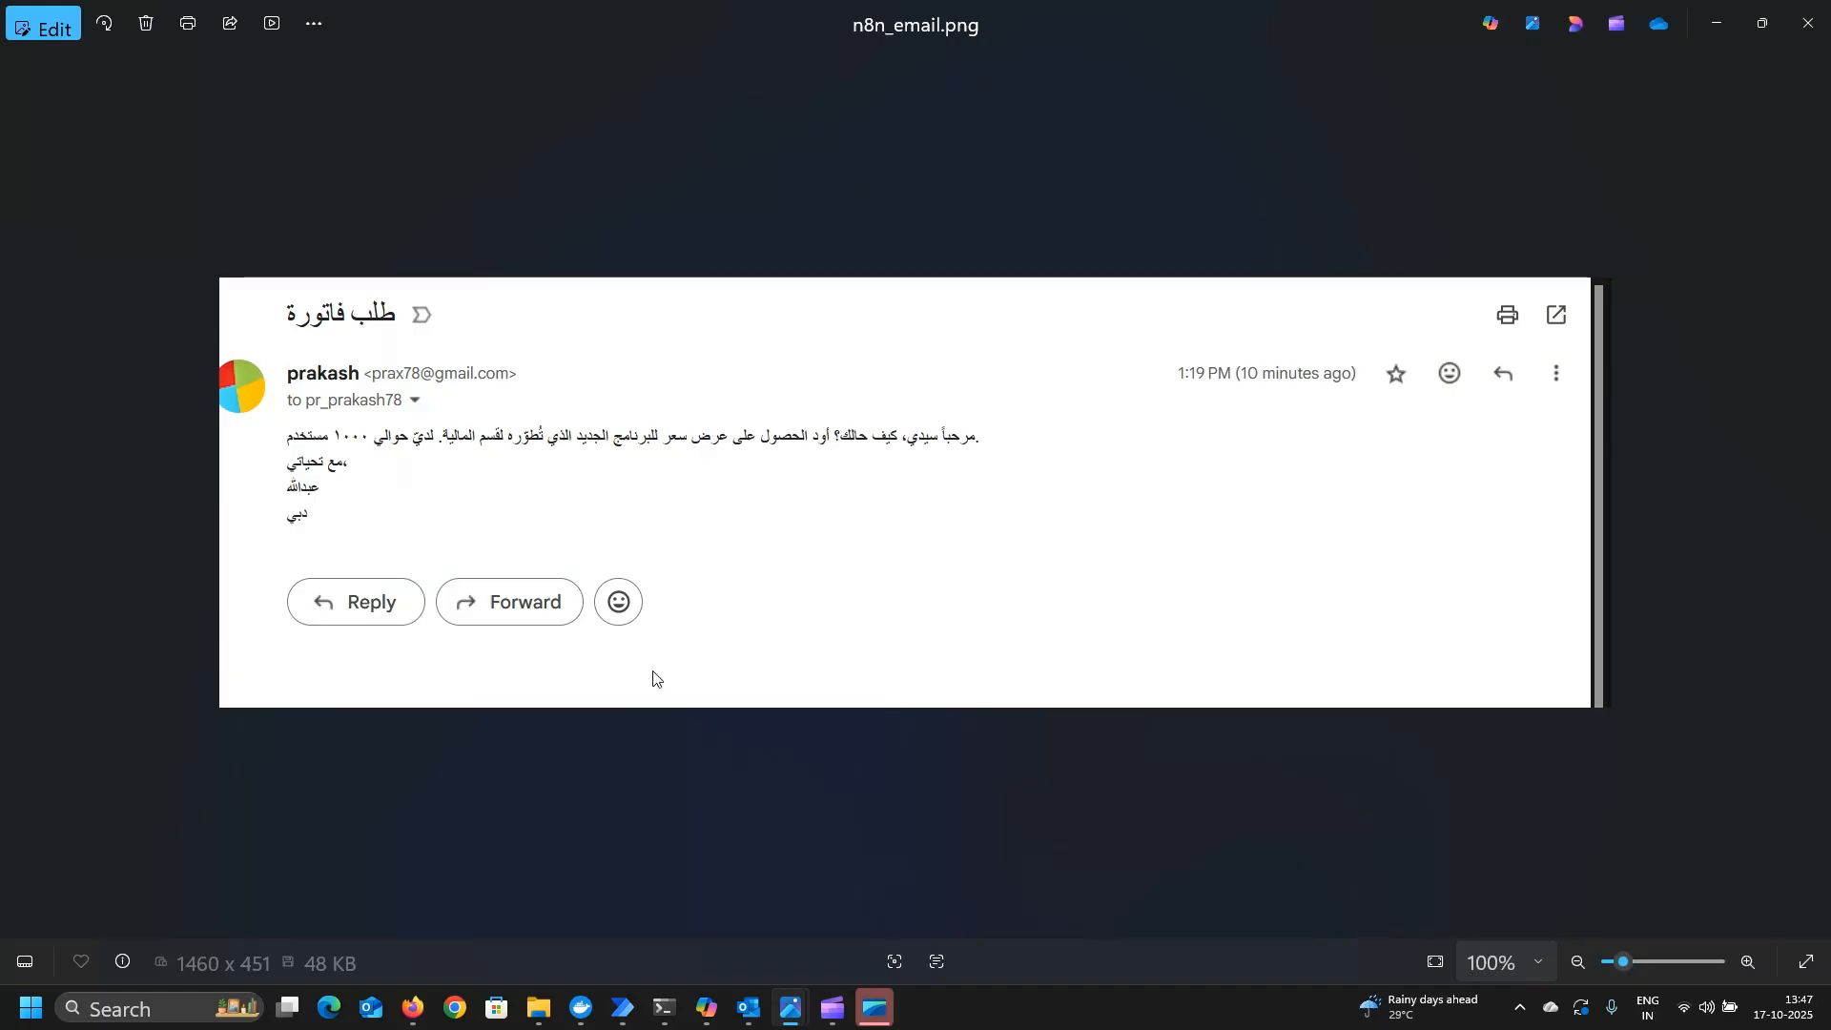
# - Switch to the Outlook inbox and view the original Arabic email received at 13:20
pyautogui.moveTo(749, 1009)
pyautogui.click(639, 885)
pyautogui.click(383, 724)
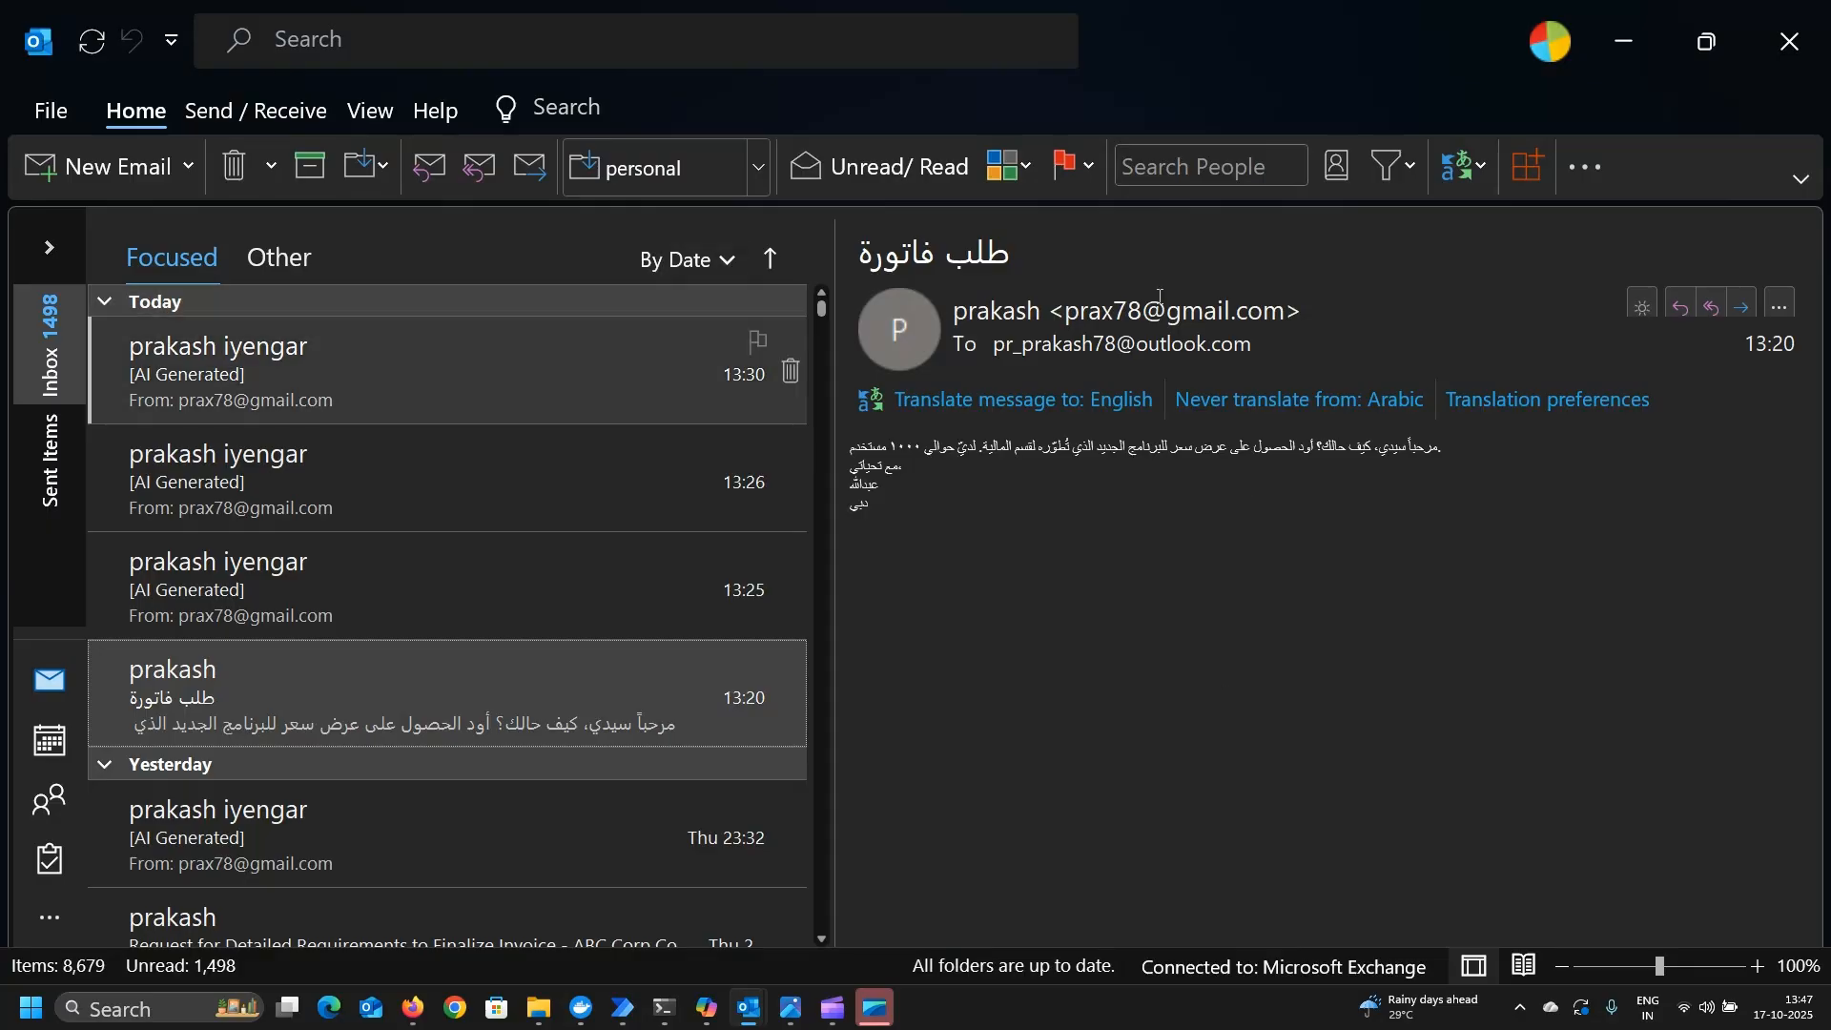
pyautogui.click(1624, 41)
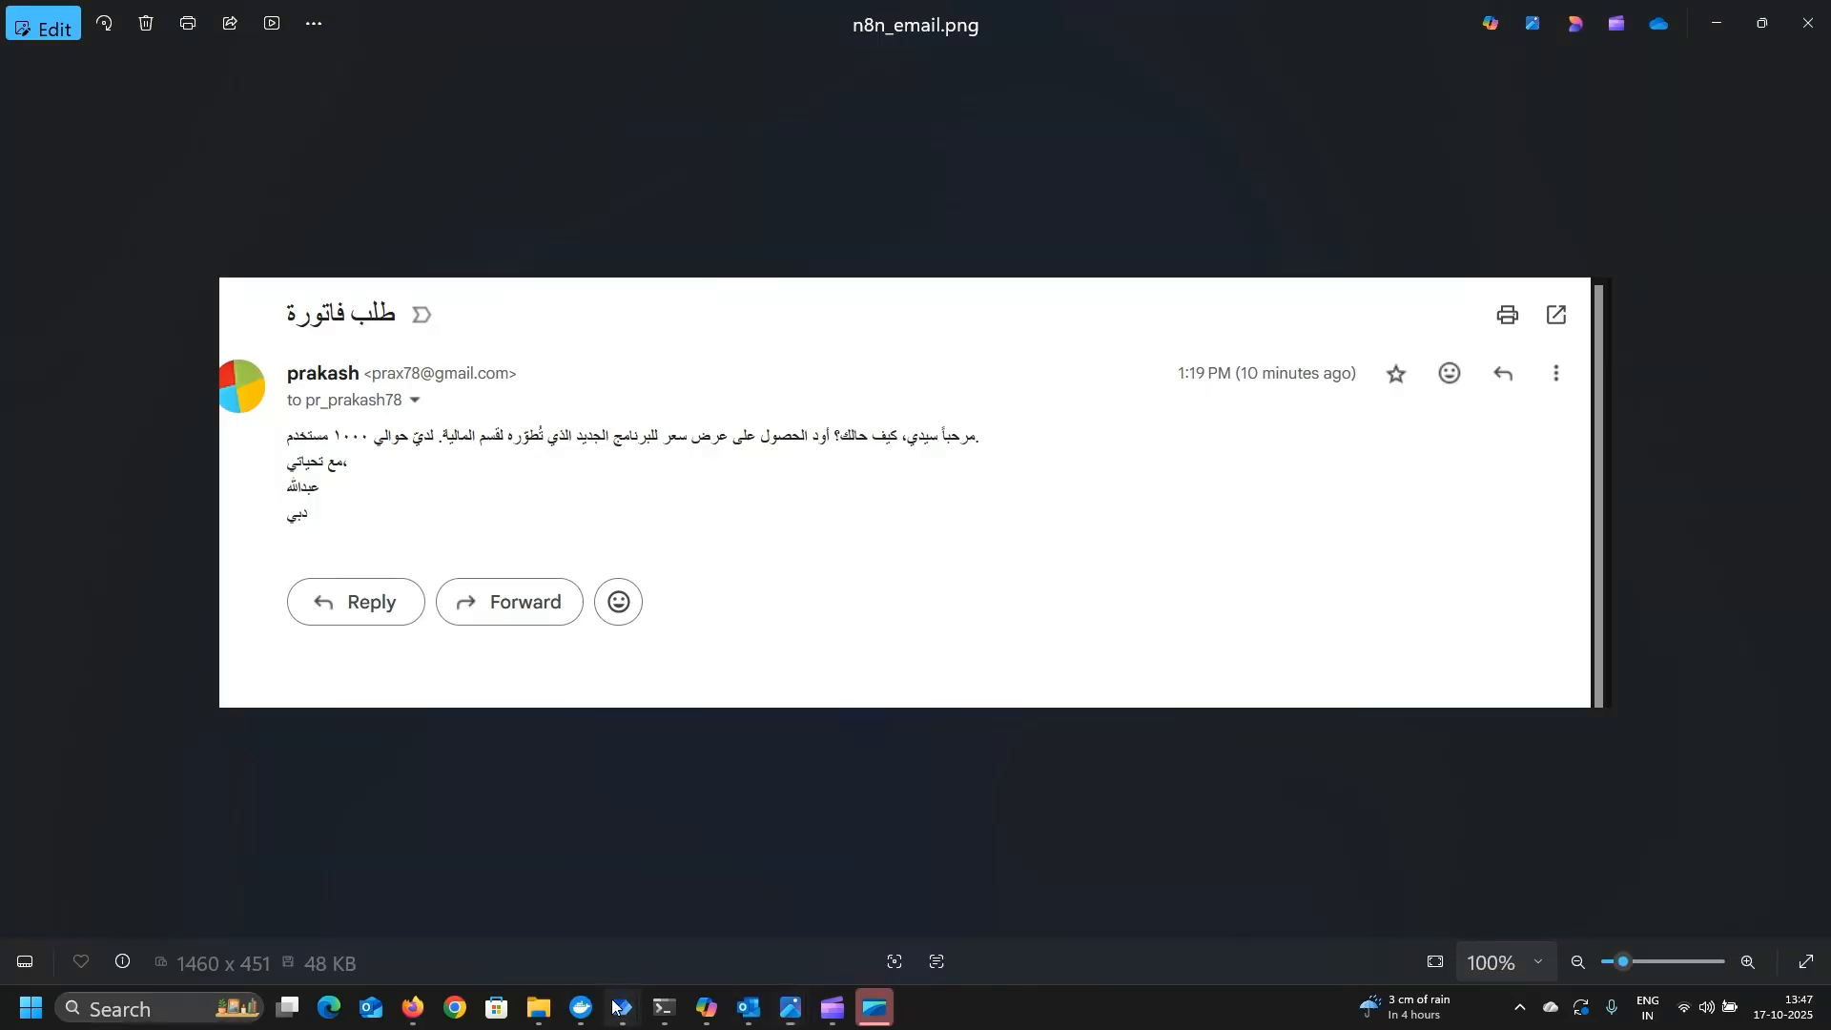
# - Switch to Power Automate and run the trigger_email flow
pyautogui.moveTo(625, 994)
pyautogui.click(643, 916)
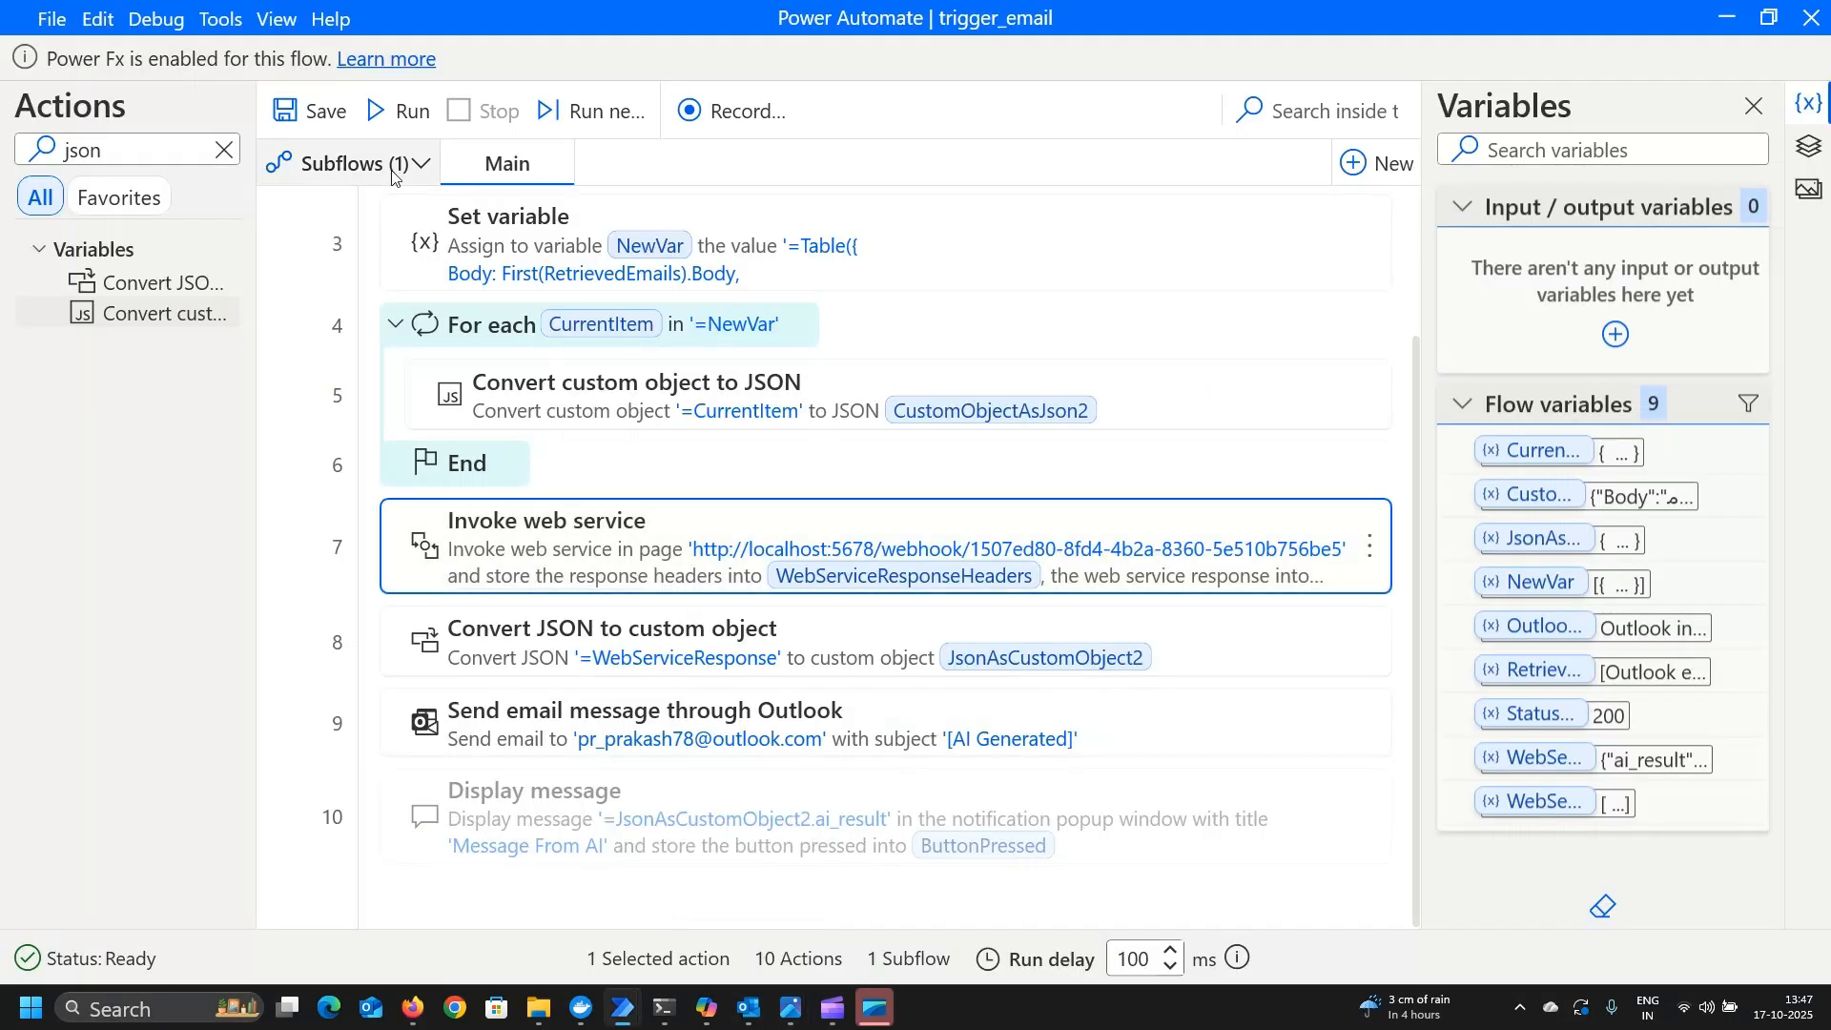
pyautogui.click(401, 111)
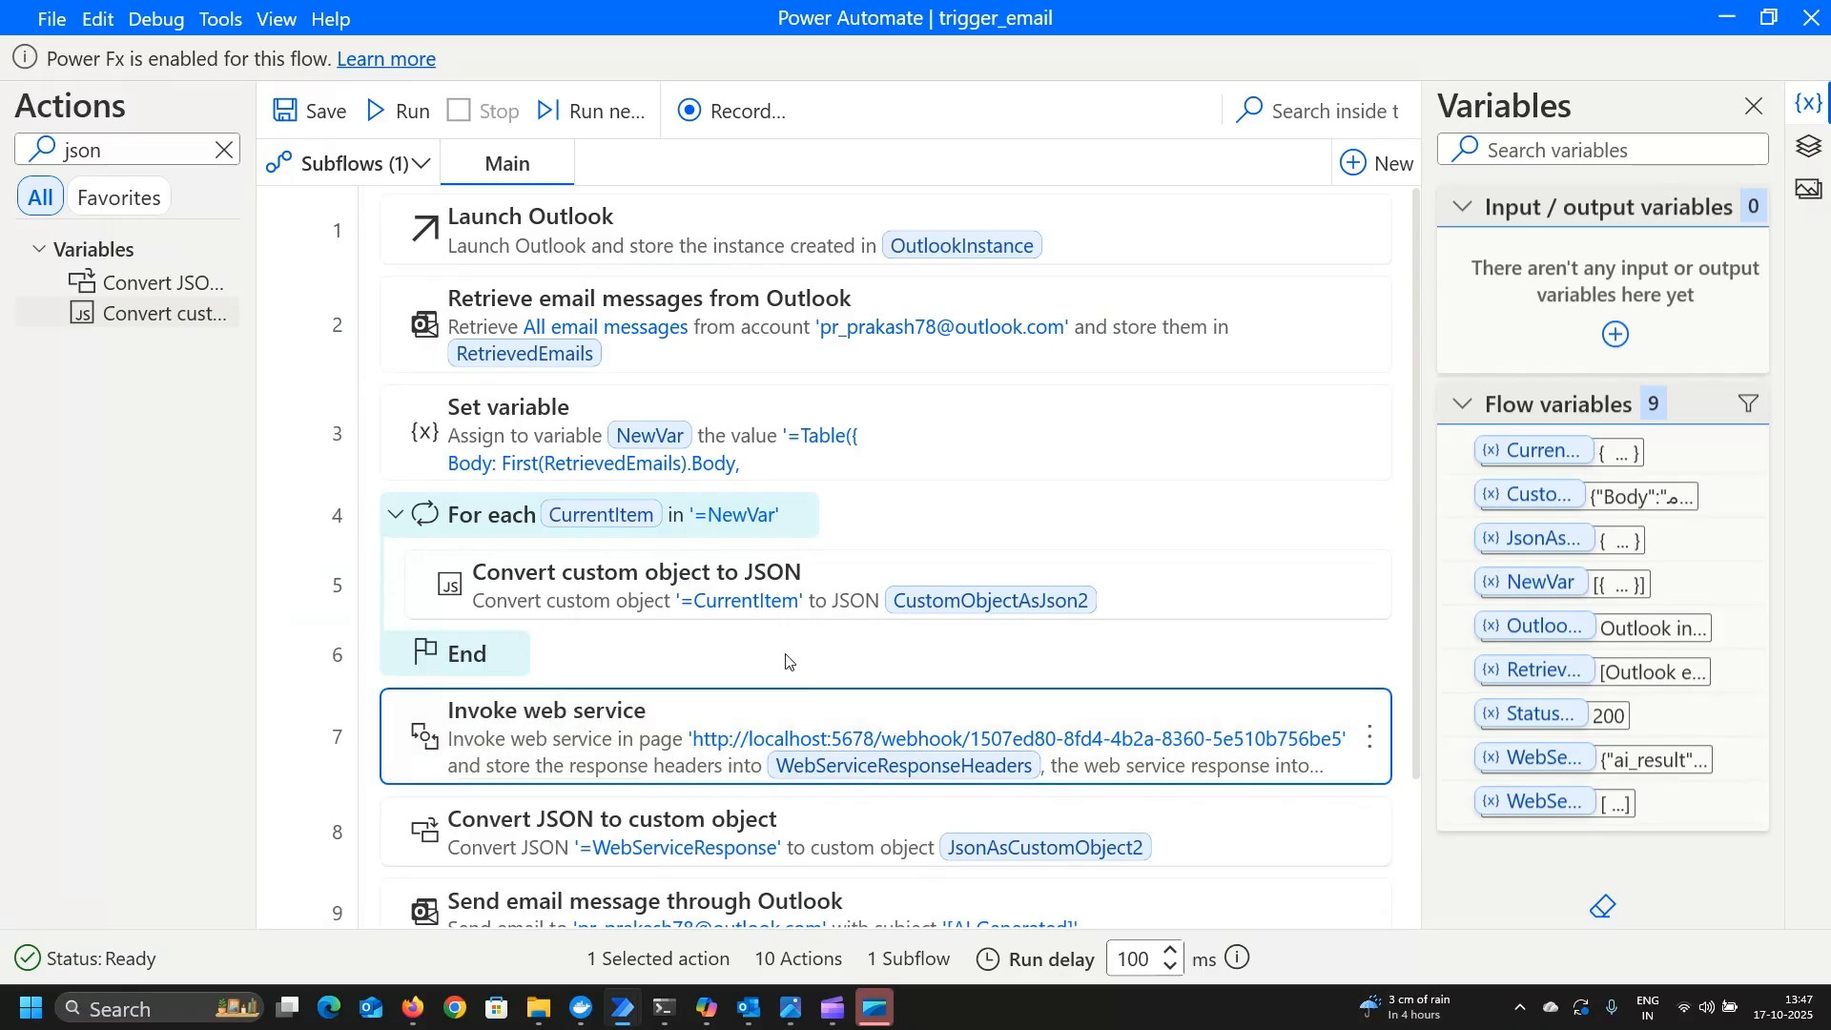
# - Switch to the Outlook inbox, open the newly arrived [AI Generated] email and examine its summary, dismissing the new-mail notification
pyautogui.moveTo(747, 1009)
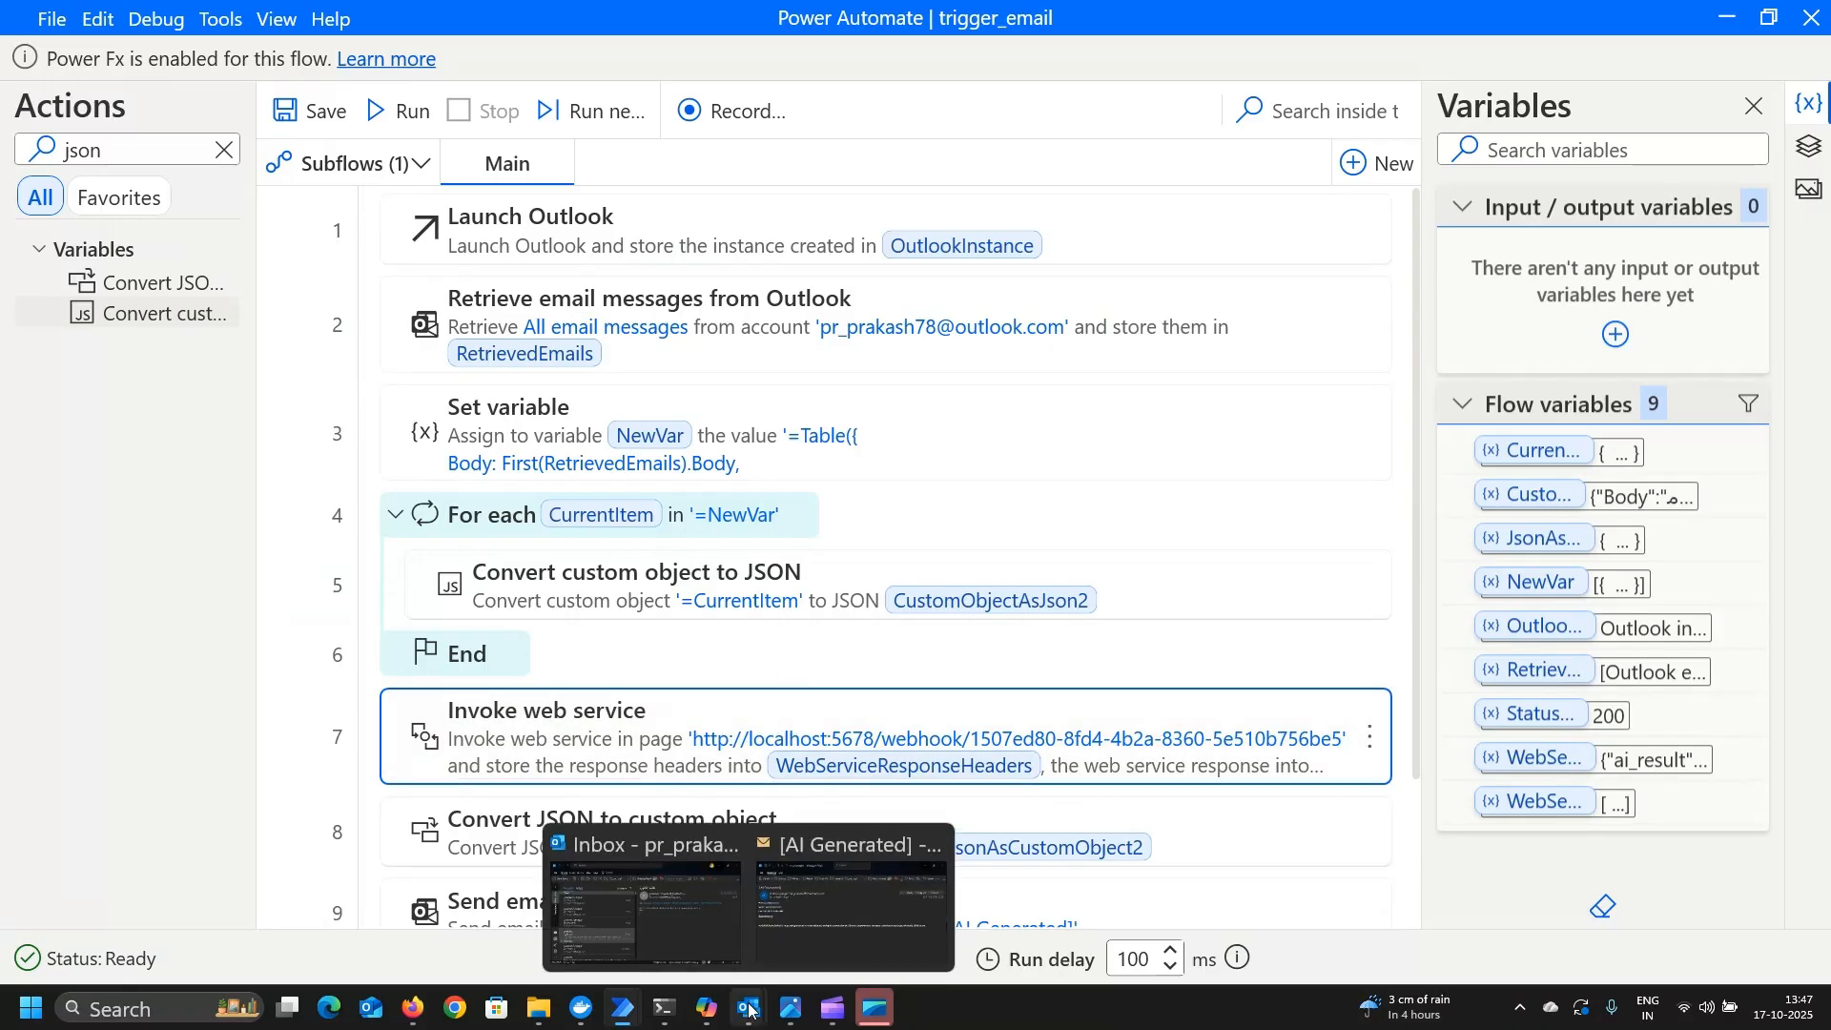
pyautogui.click(719, 907)
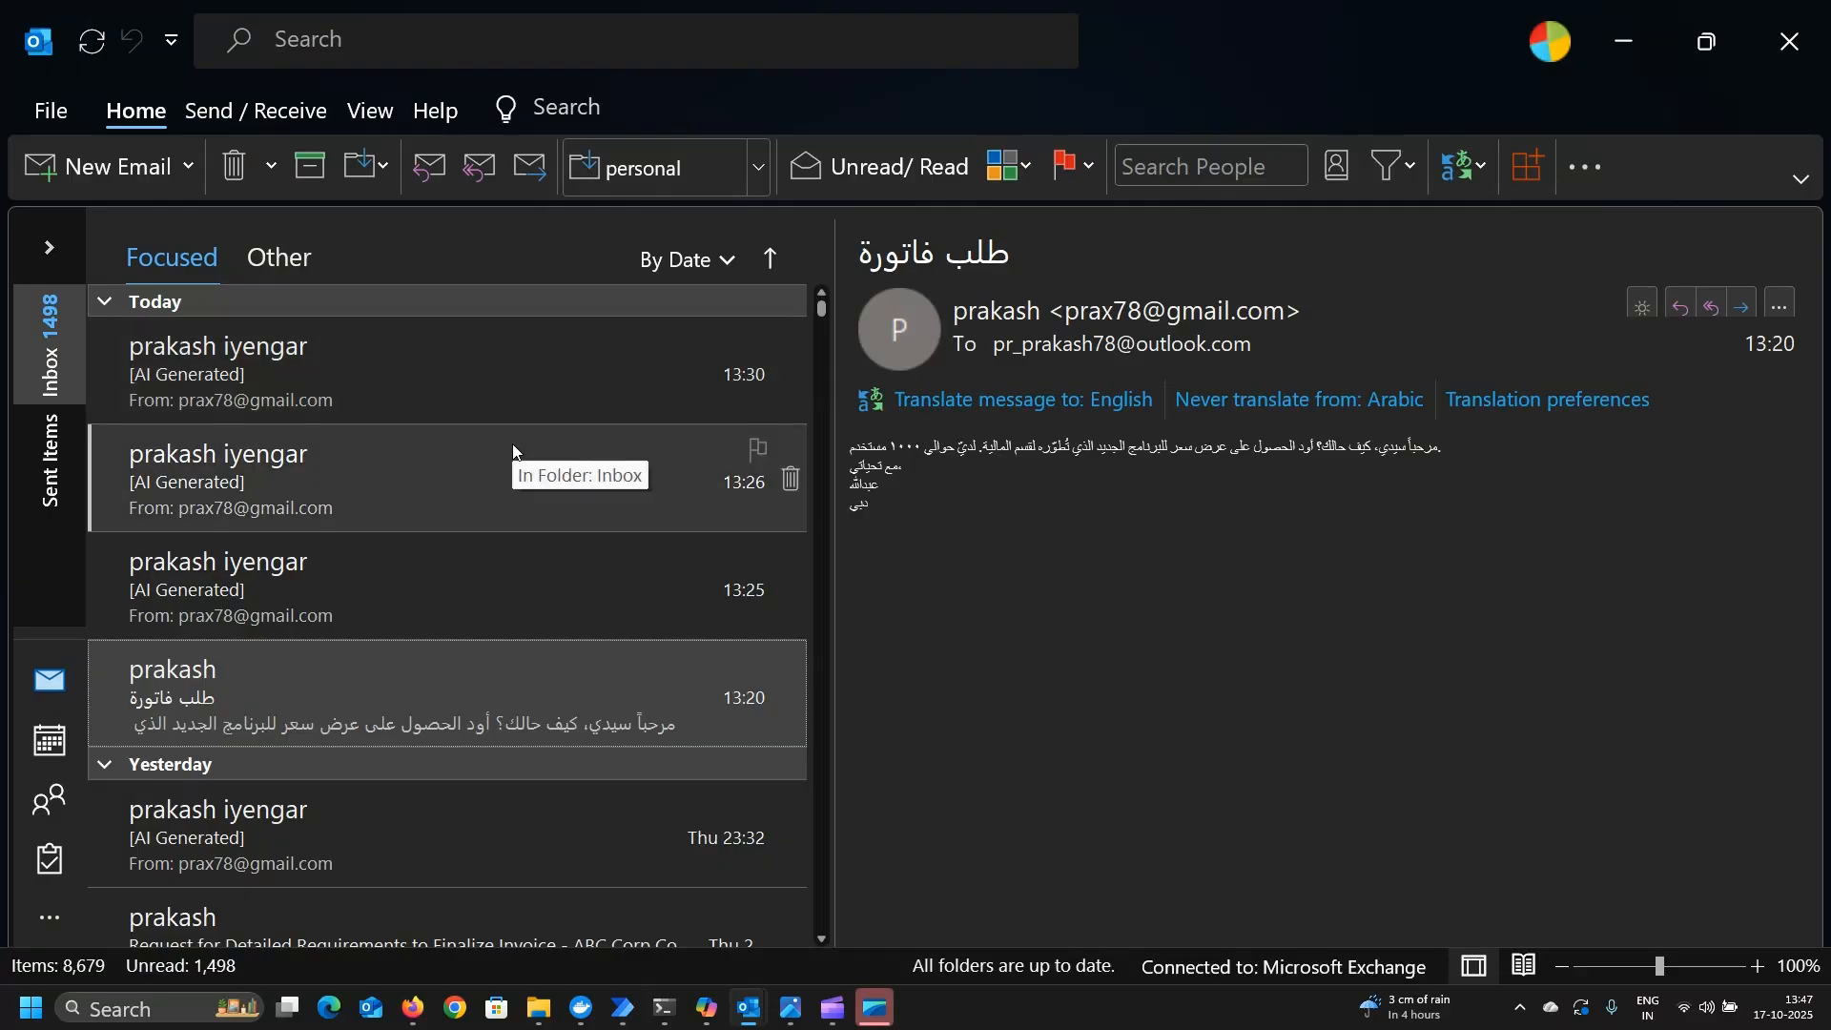
pyautogui.click(474, 391)
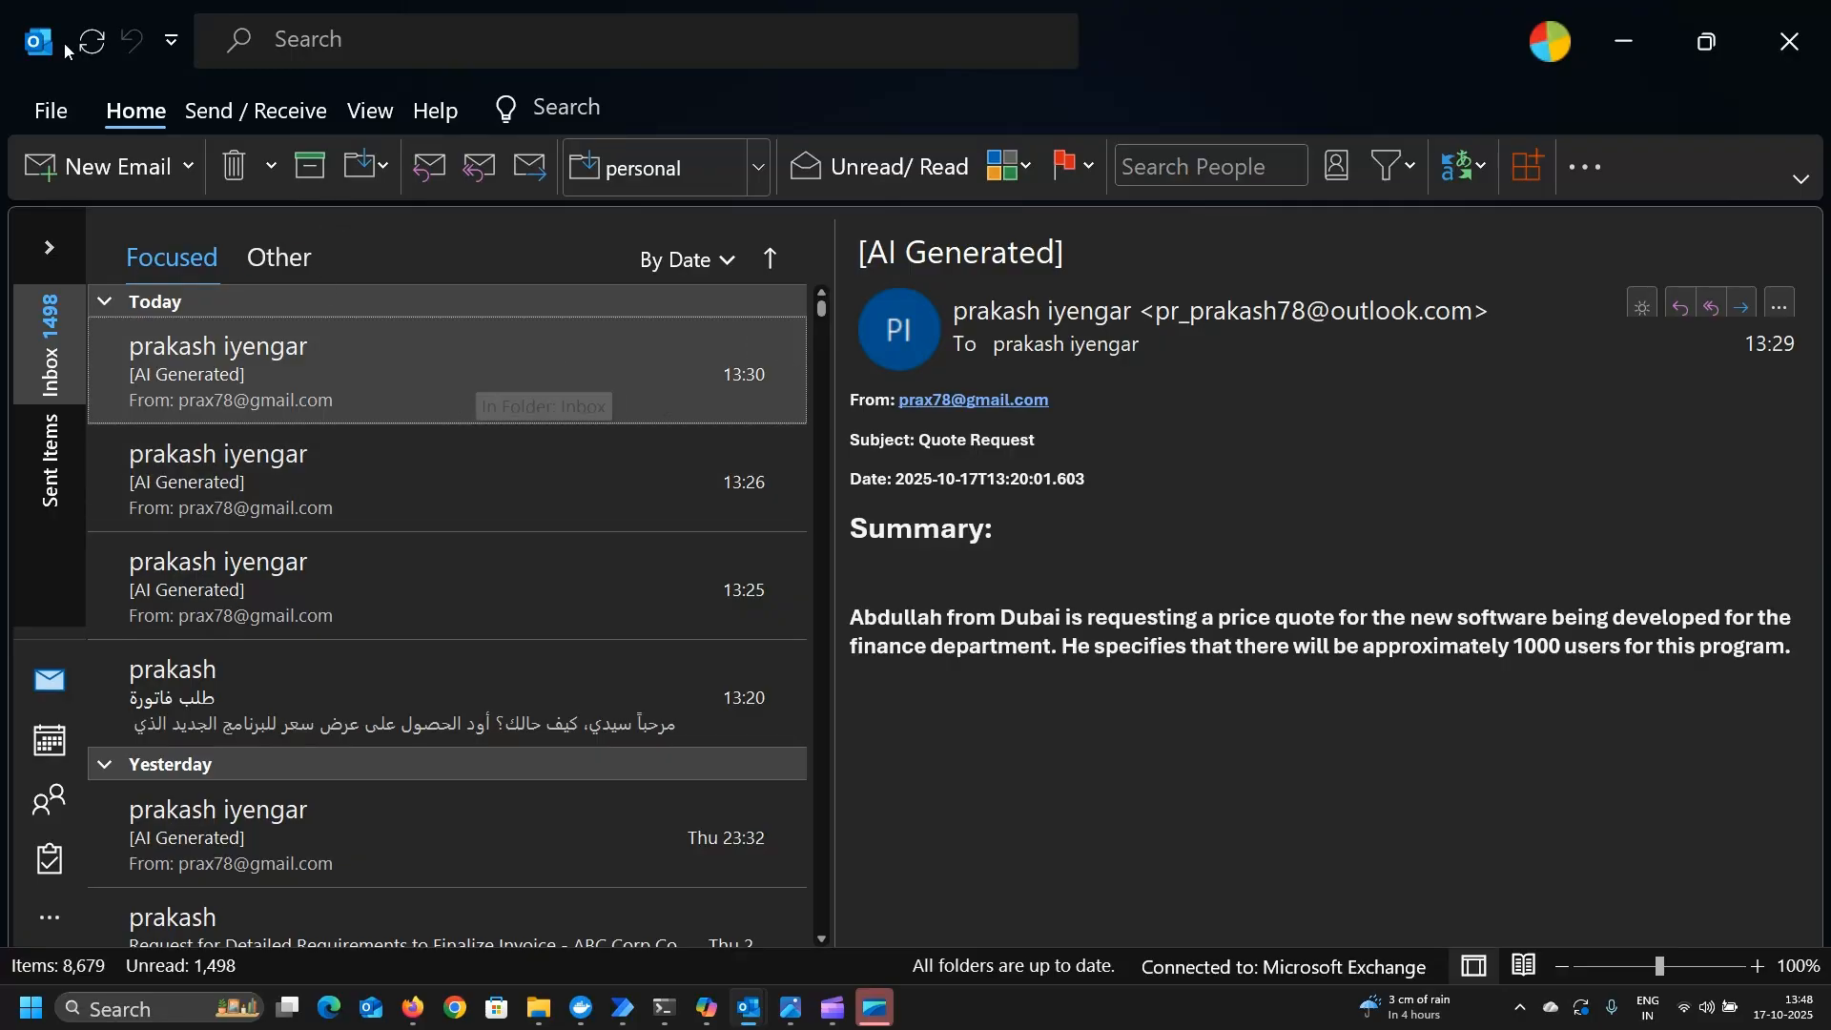
pyautogui.click(404, 355)
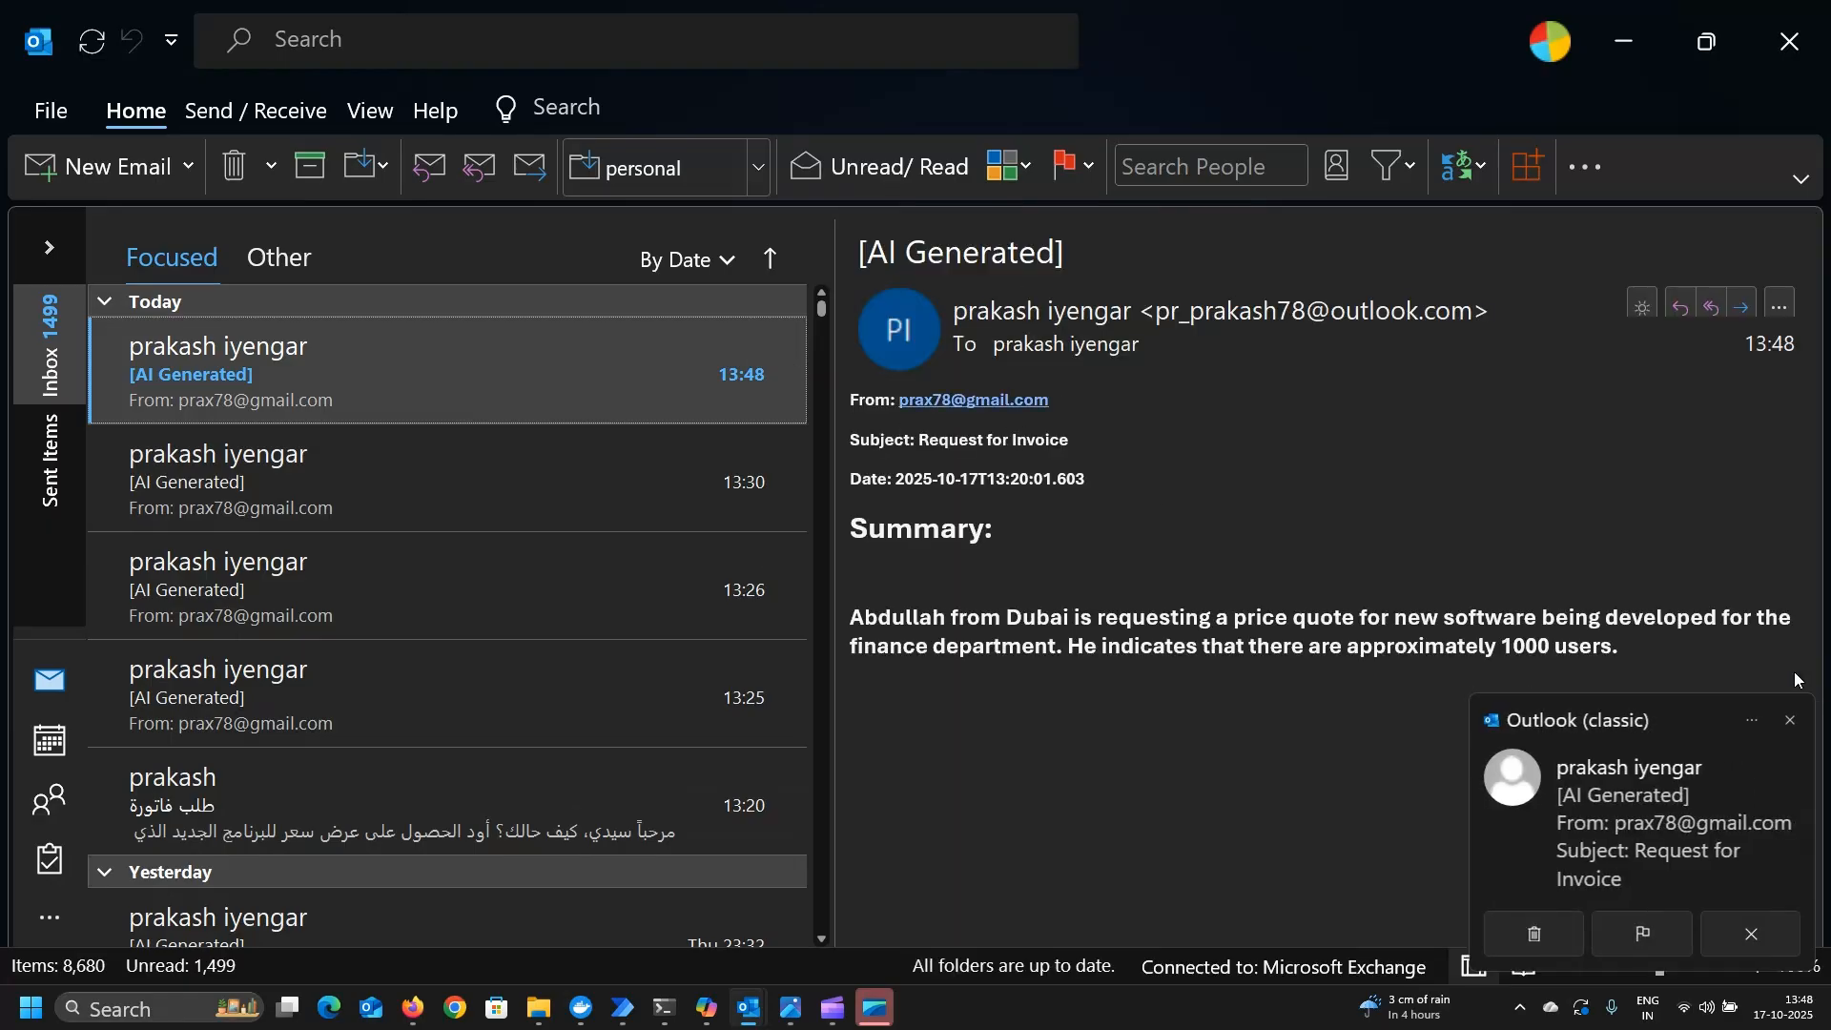
pyautogui.click(1789, 720)
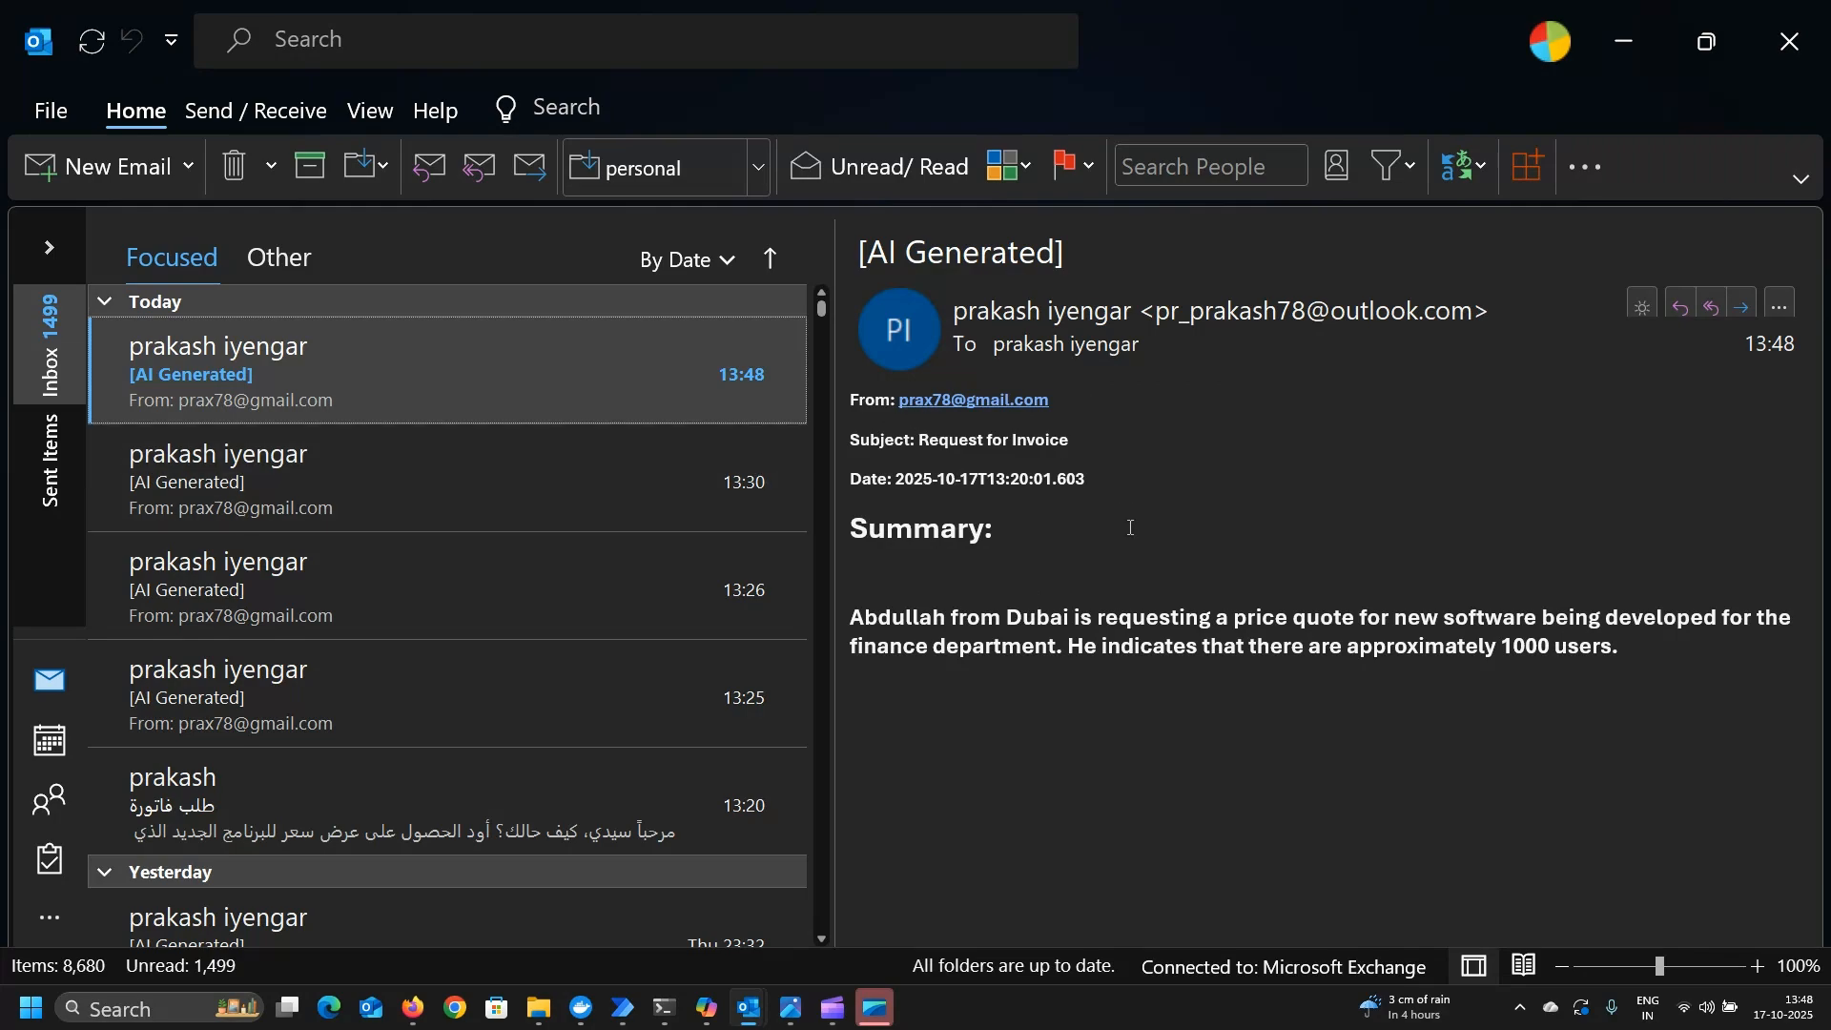
pyautogui.moveTo(1668, 678); pyautogui.dragTo(933, 495)
pyautogui.click(1284, 788)
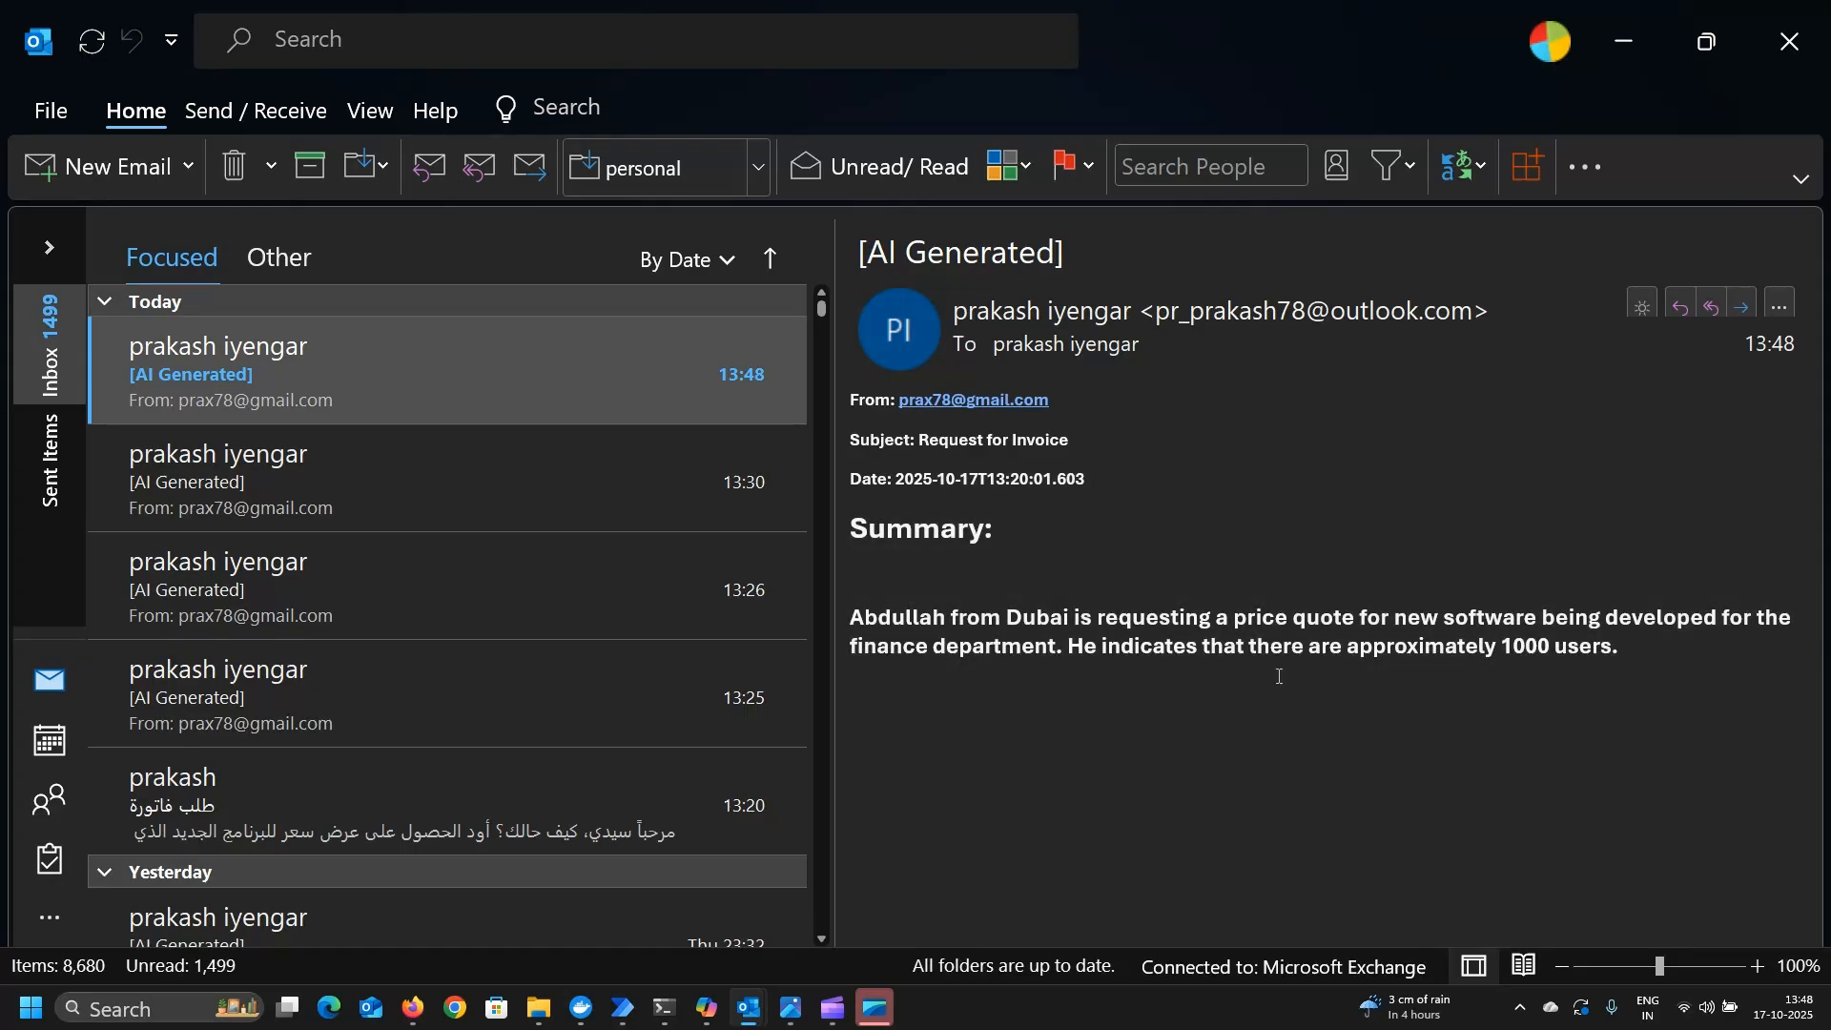